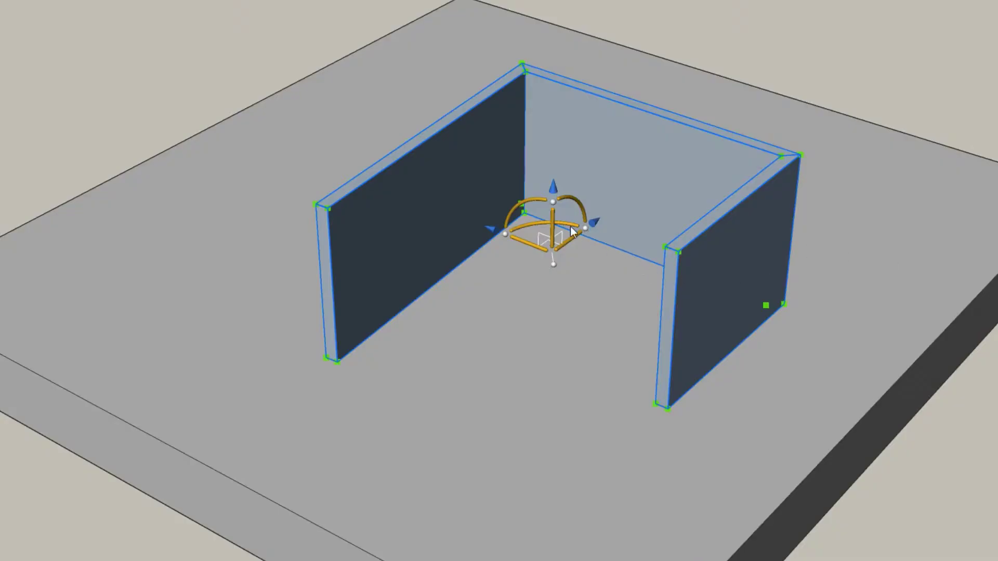
Rotate the U-shaped wall group about its vertical axis with the manipulator and move it across the slab
left_click(570, 226)
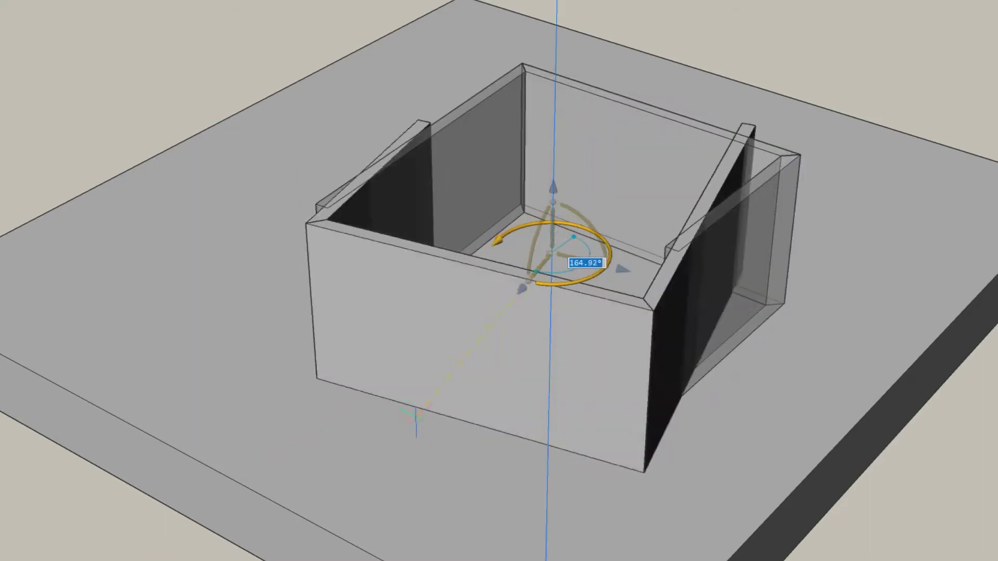
left_click(821, 358)
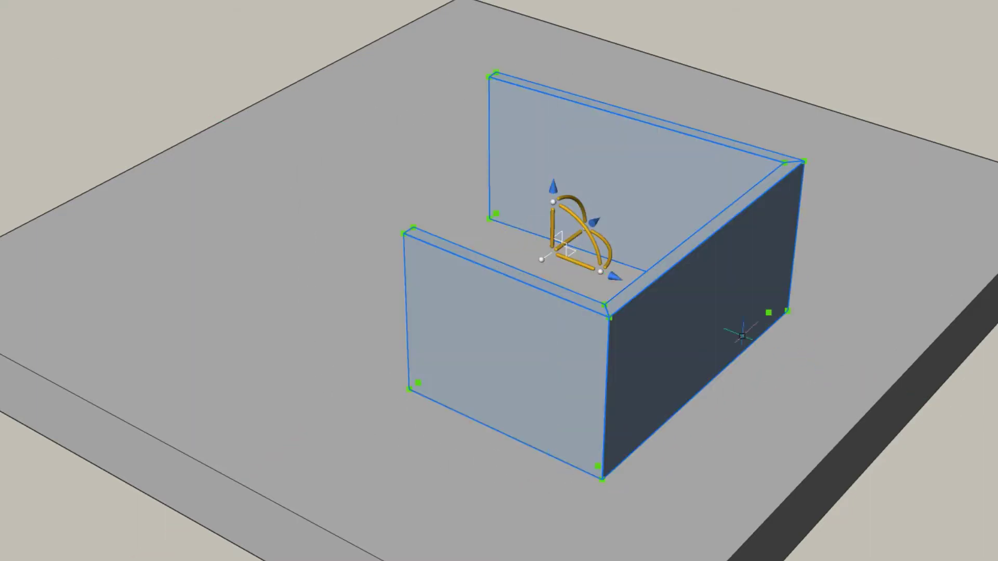
left_click(566, 250)
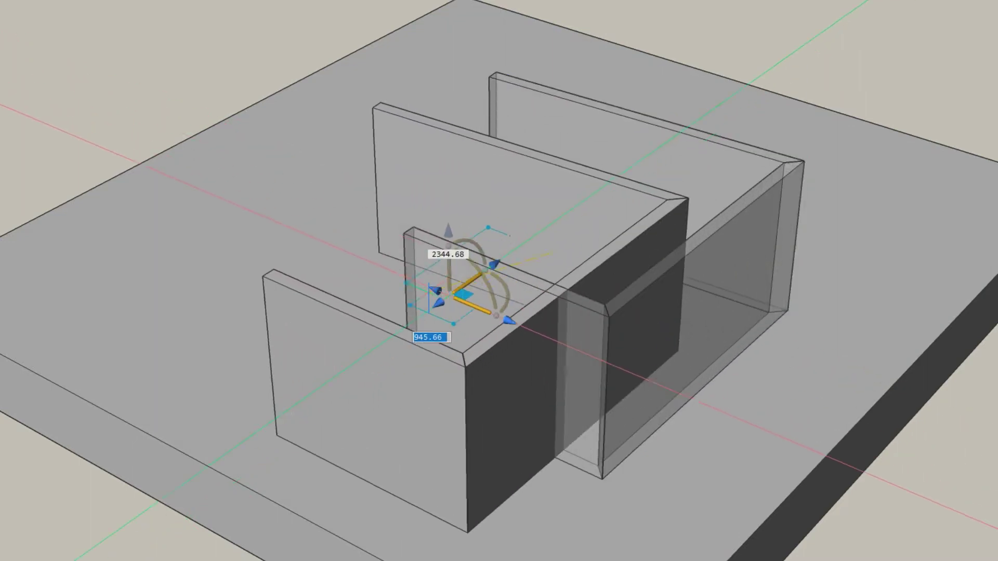
key("Escape")
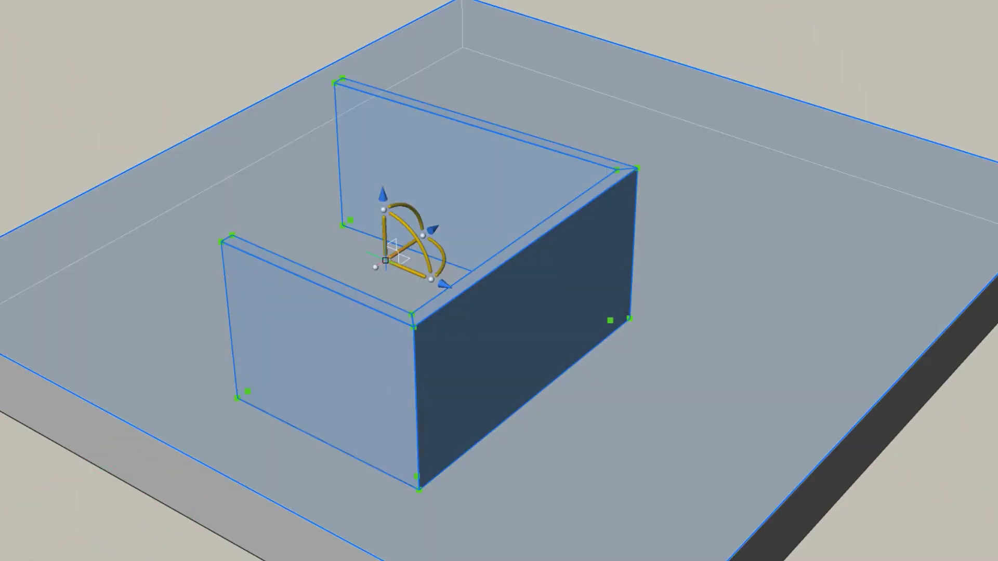
Mirror the U-shaped wall group with the manipulator and rotate it about its vertical axis
left_click(446, 283)
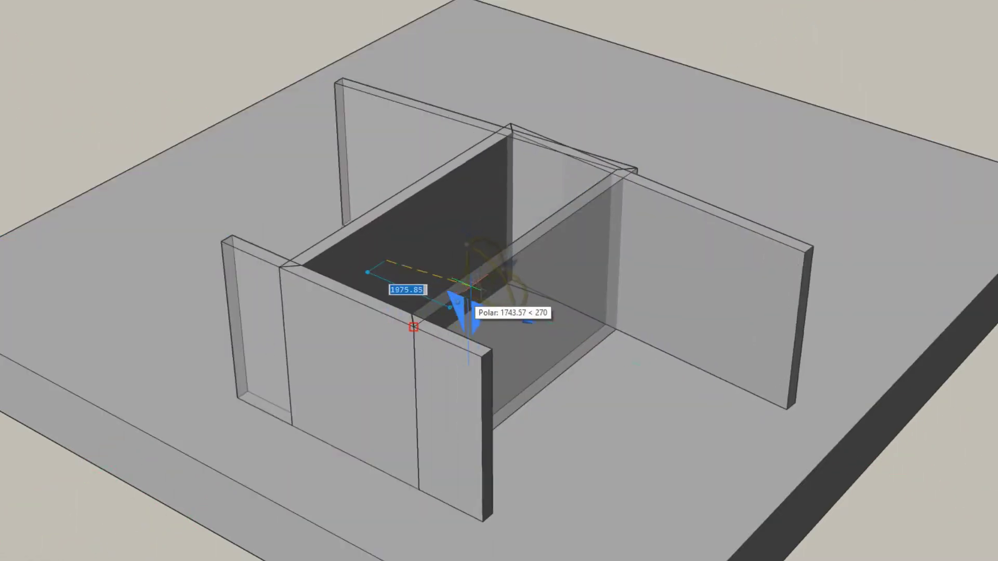
left_click(481, 301)
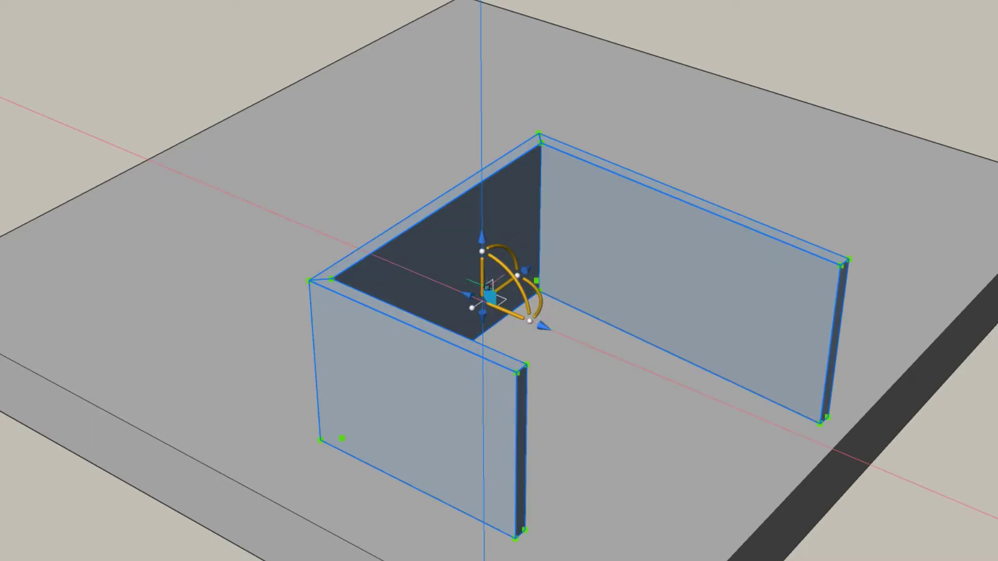
left_click(538, 300)
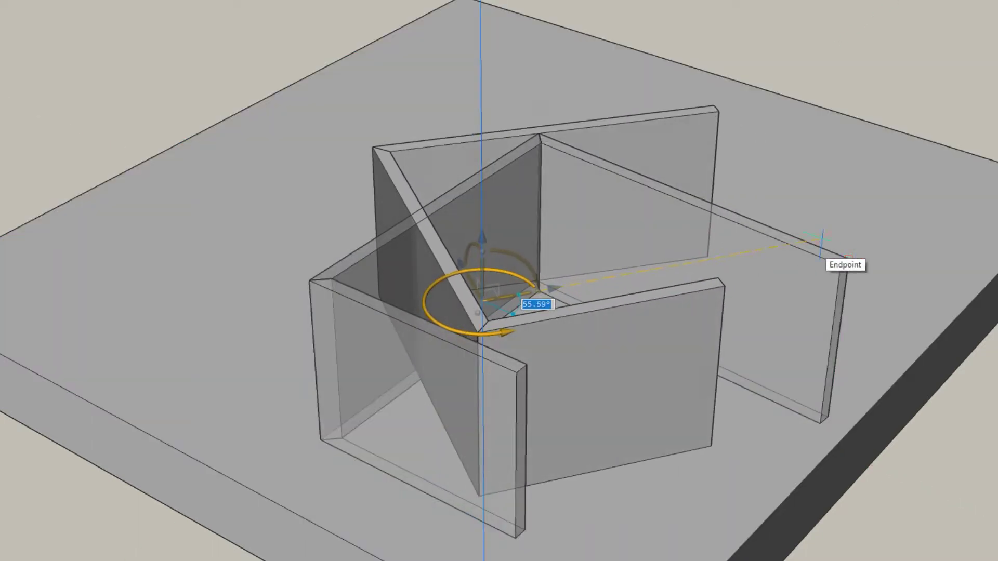
left_click(857, 226)
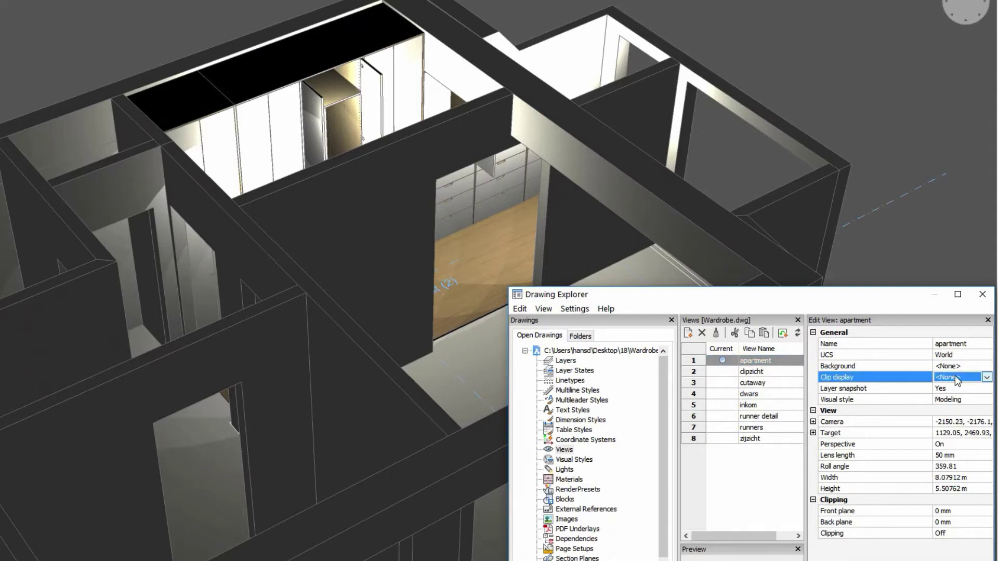
Make the saved view dwars current and check its layer snapshot setting
left_click(730, 394)
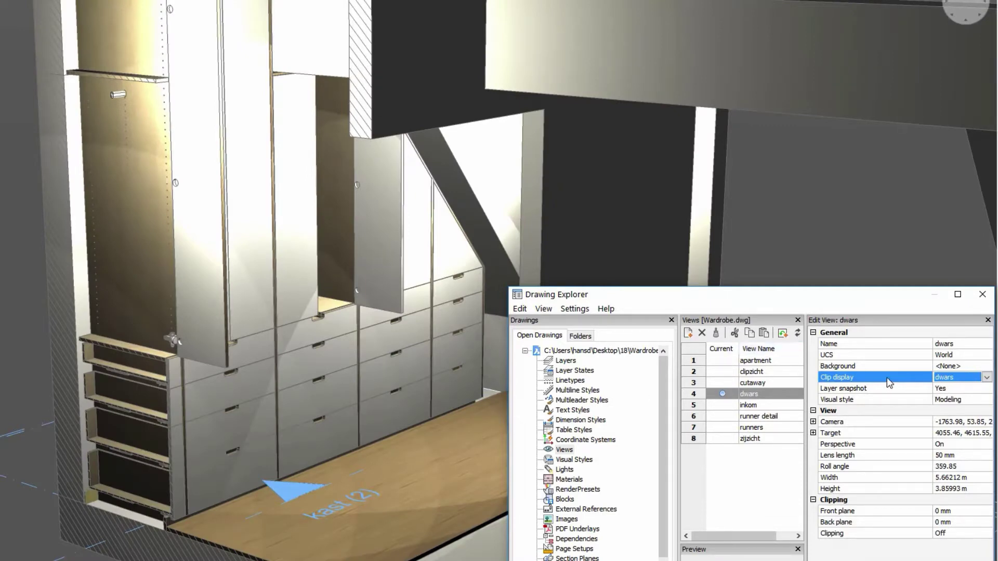
left_click(892, 394)
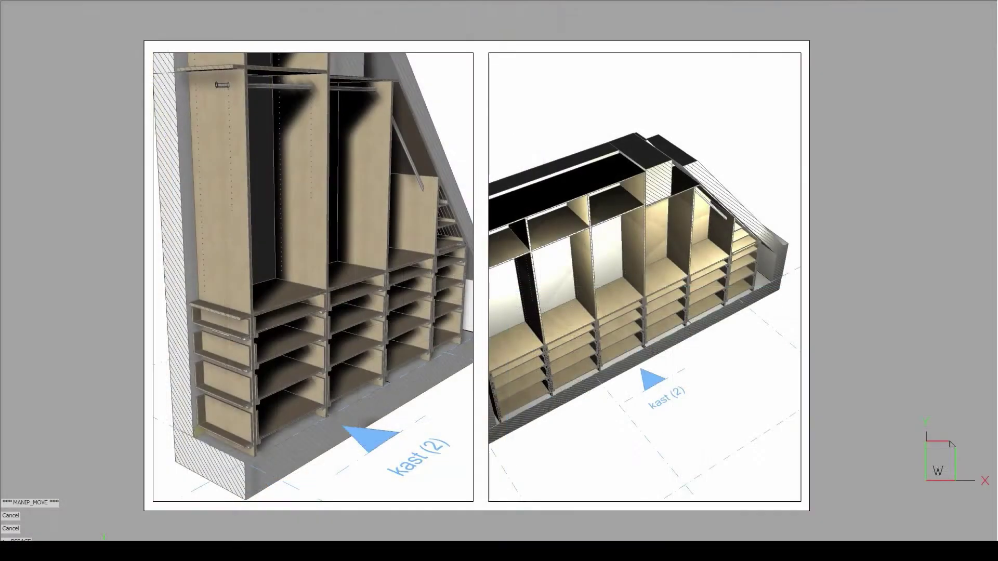
Open the print settings for Layout2 and preview the print
right_click(136, 546)
left_click(135, 534)
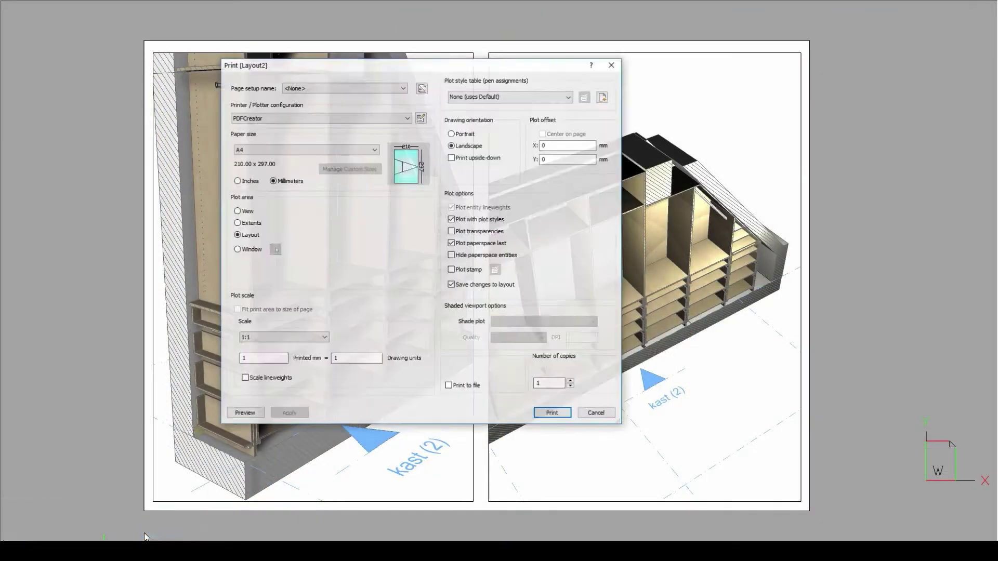
left_click(243, 414)
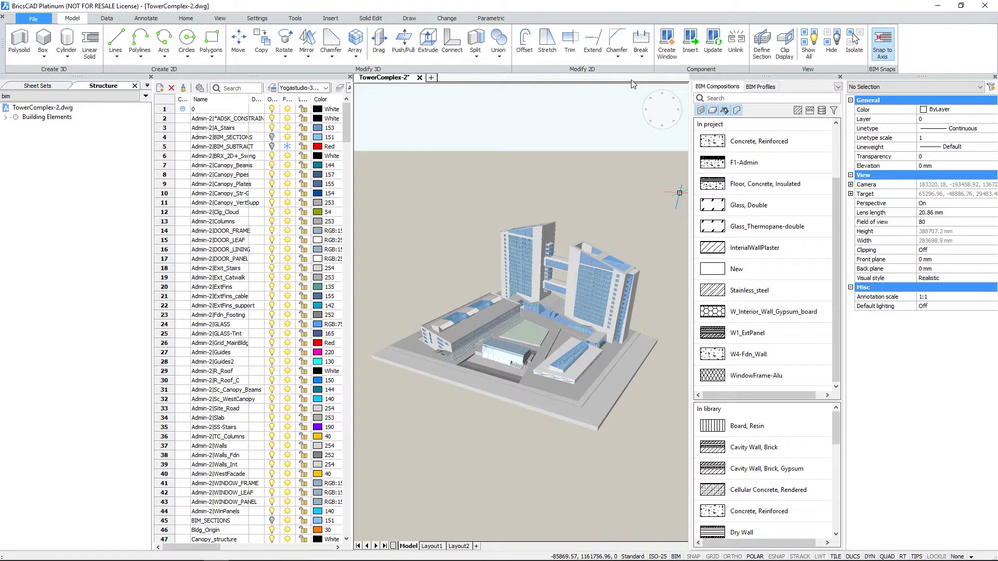
Show the TowerComplex-2 model in clean screen mode, then restore the full interface
key("ctrl+0")
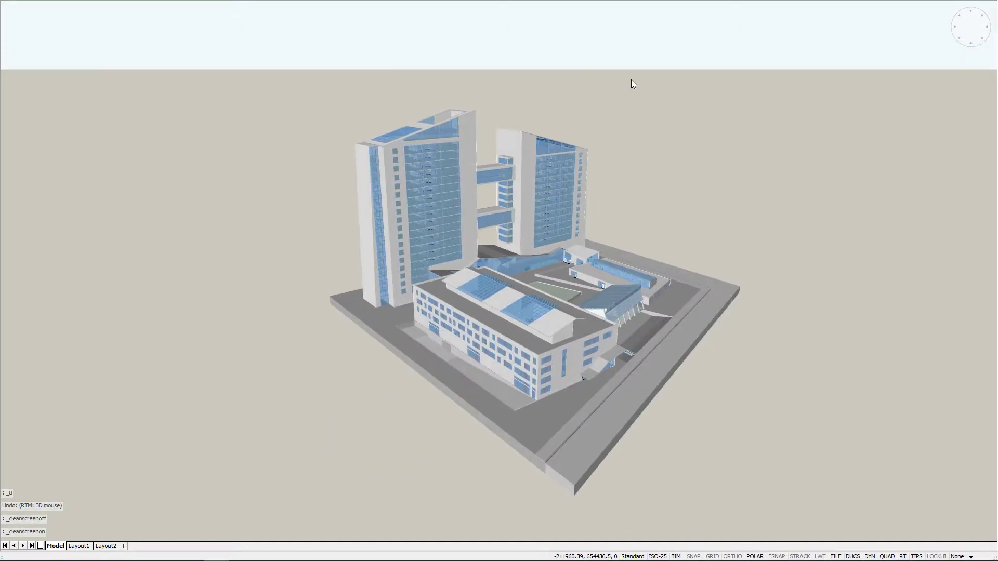
key("ctrl+0")
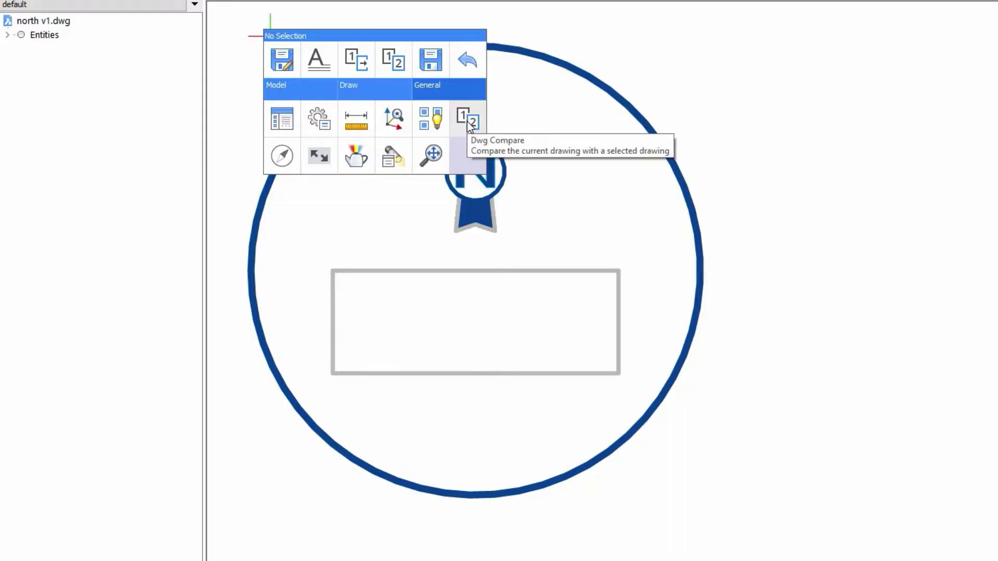
Compare the current drawing with north v2.dwg and inspect the difference type of the marked entities
left_click(468, 121)
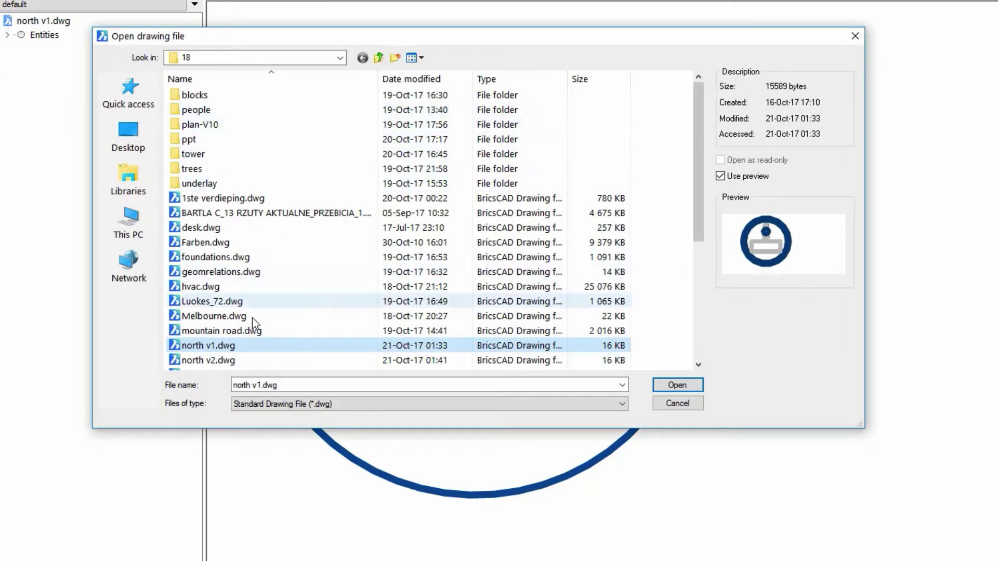
double_click(199, 360)
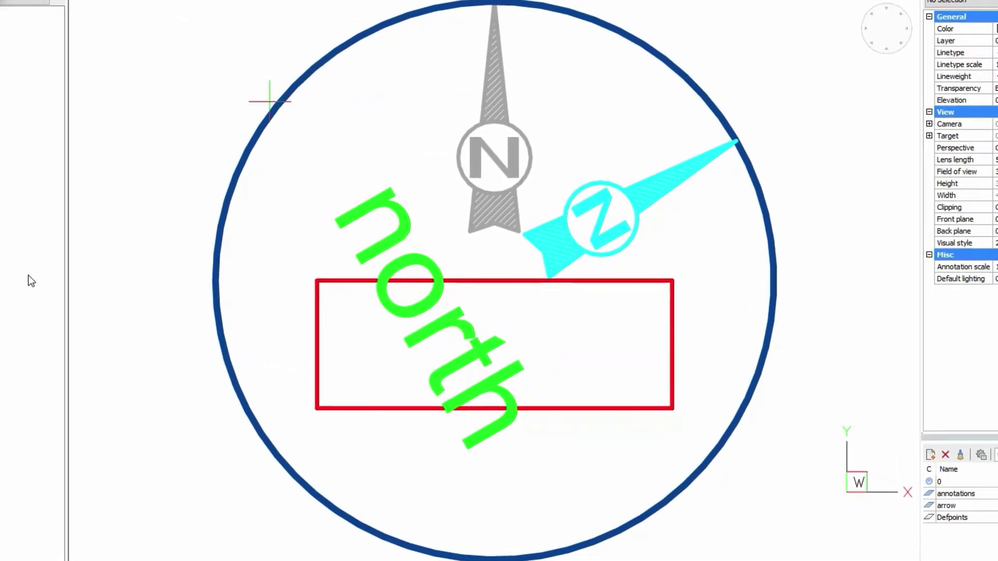
mouse_move(488, 95)
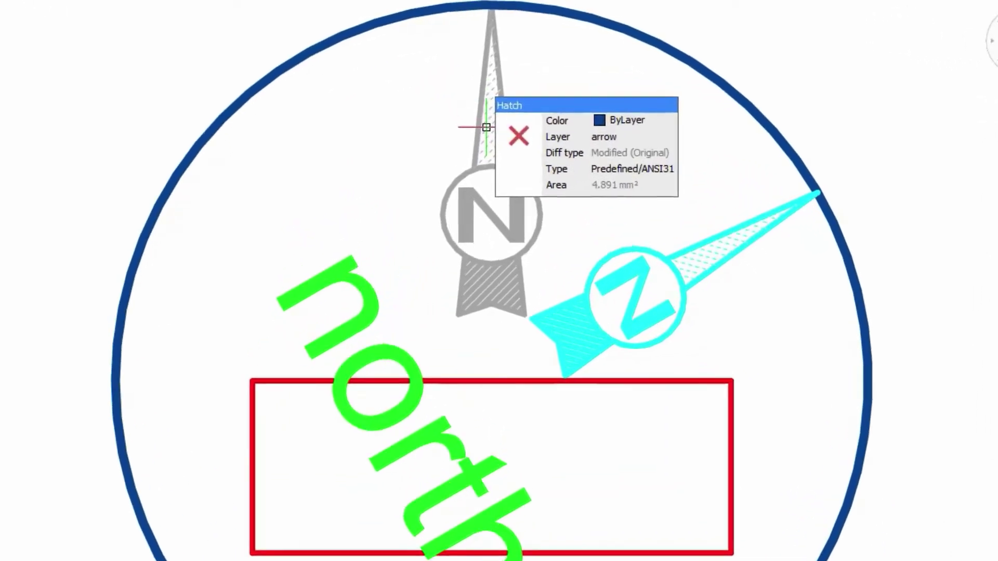
mouse_move(479, 127)
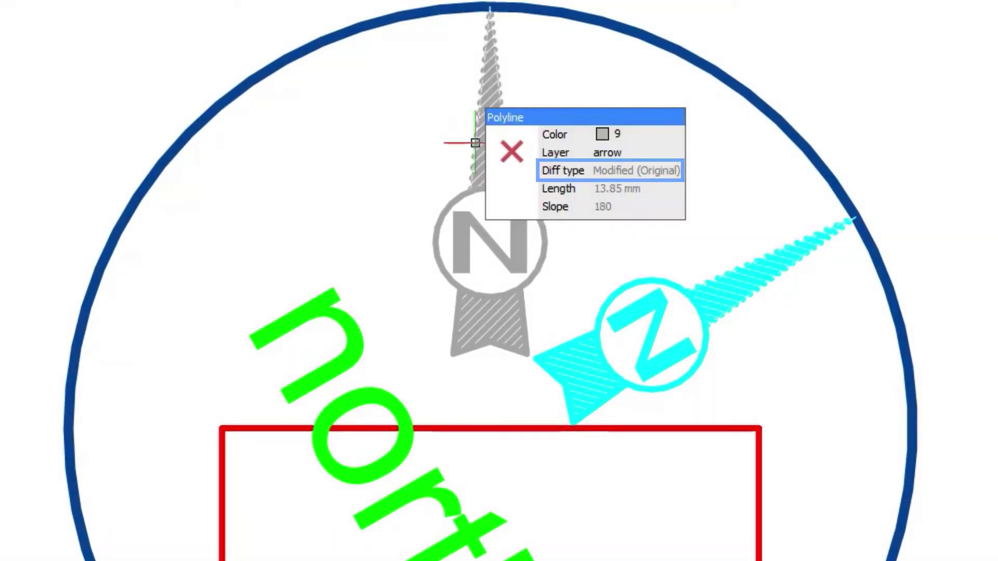
mouse_move(327, 384)
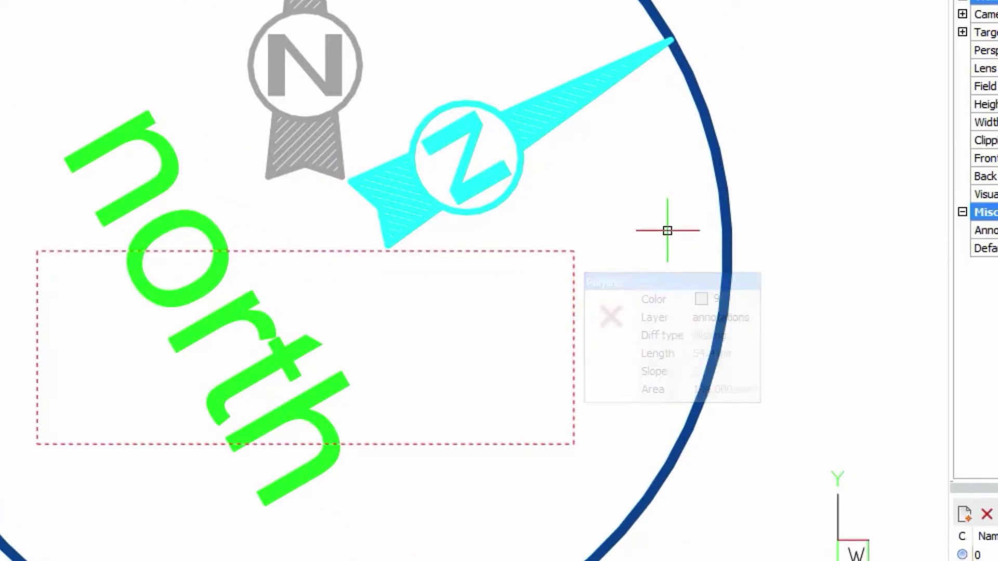
mouse_move(553, 107)
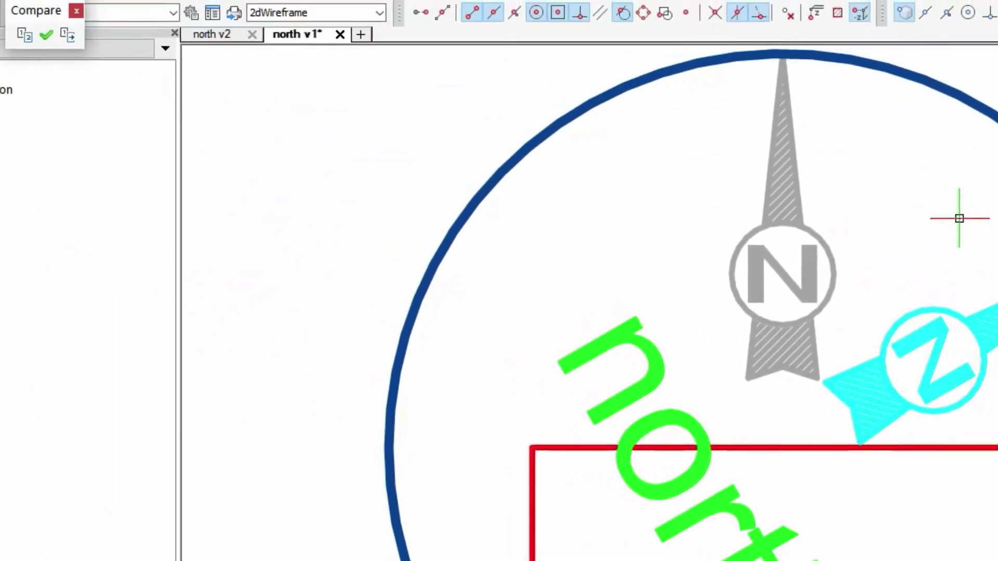
Expand the comparison groups in the drawing structure and highlight the new, modified compared and modified original entities in the drawing
left_click(9, 129)
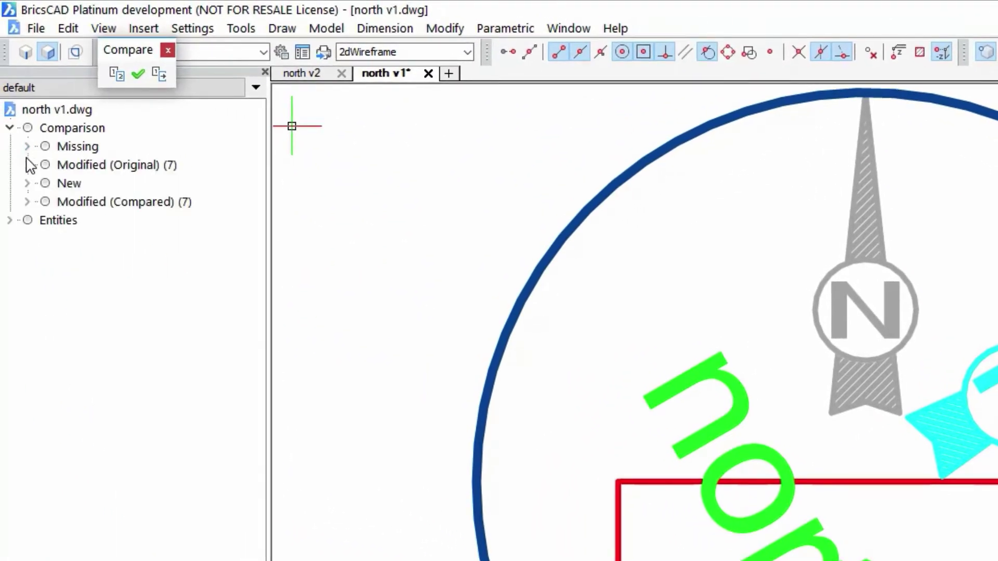
left_click(27, 165)
left_click(27, 313)
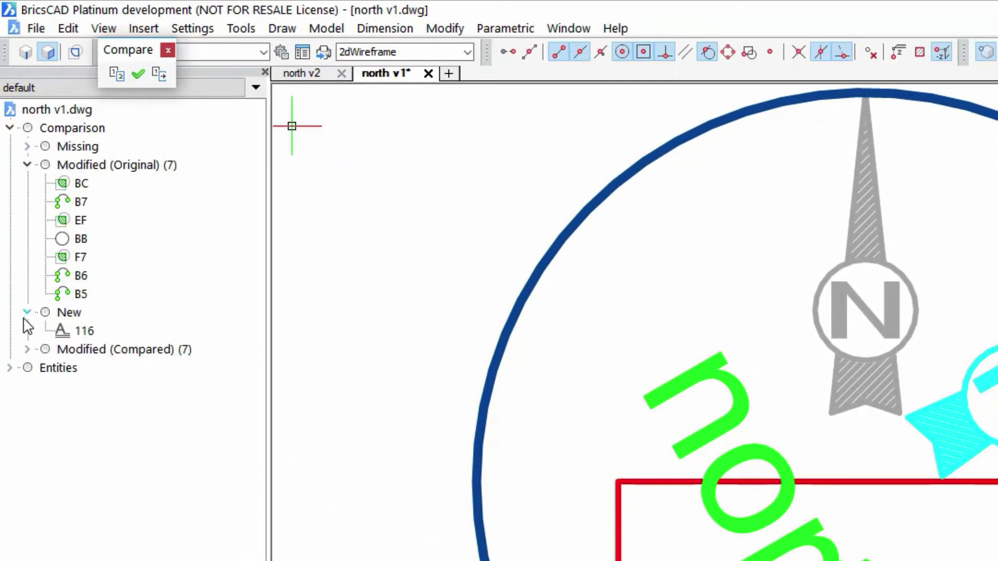
left_click(27, 349)
left_click(84, 332)
left_click(83, 279)
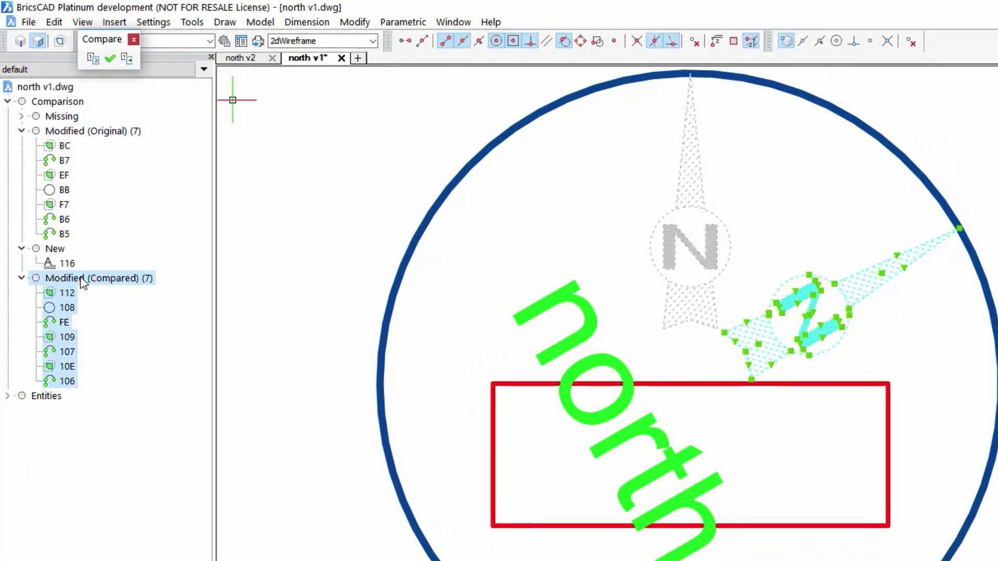
left_click(79, 133)
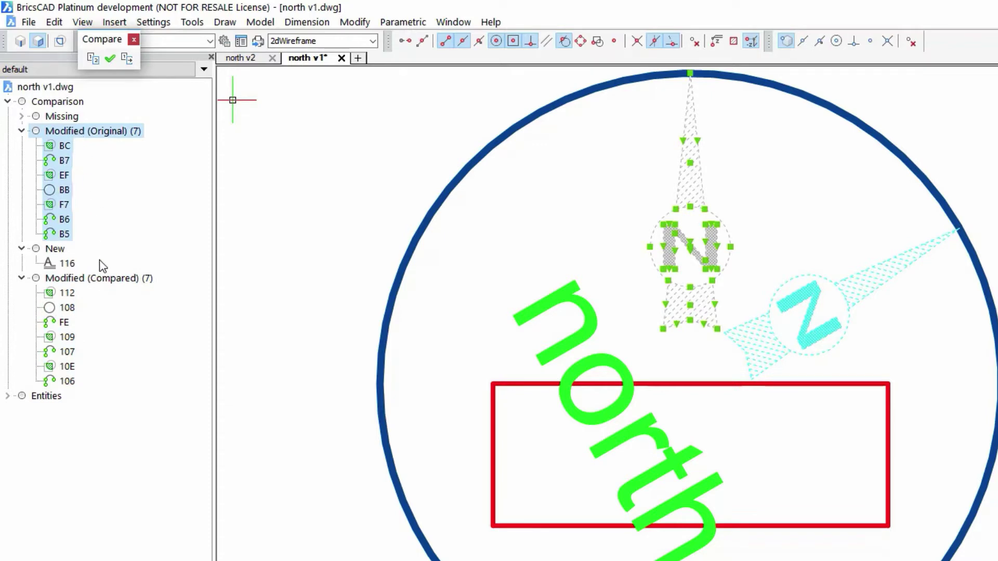
Keep the compared version of the modified north arrow, discarding the original, and accept the new "north" text
left_click(99, 280)
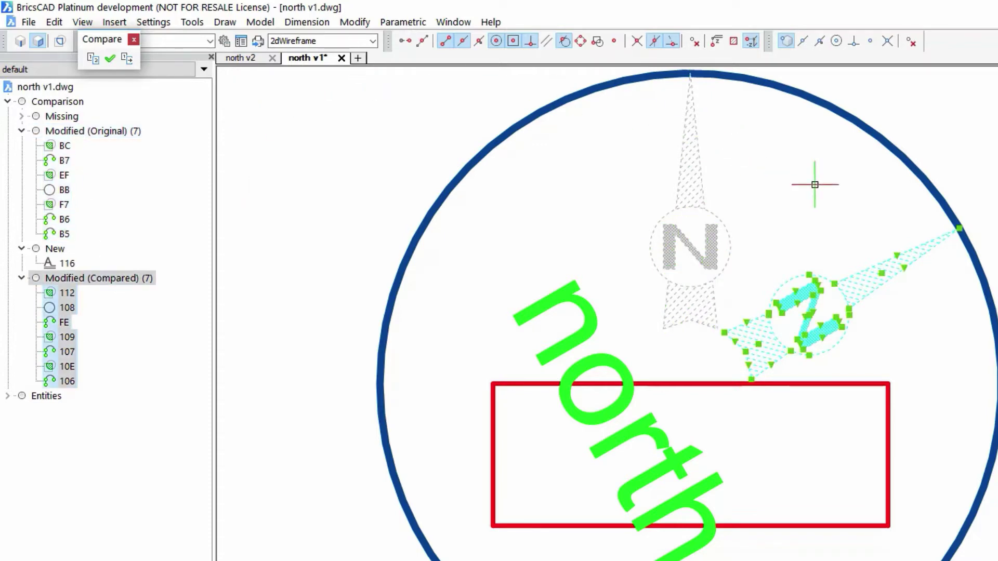
mouse_move(899, 267)
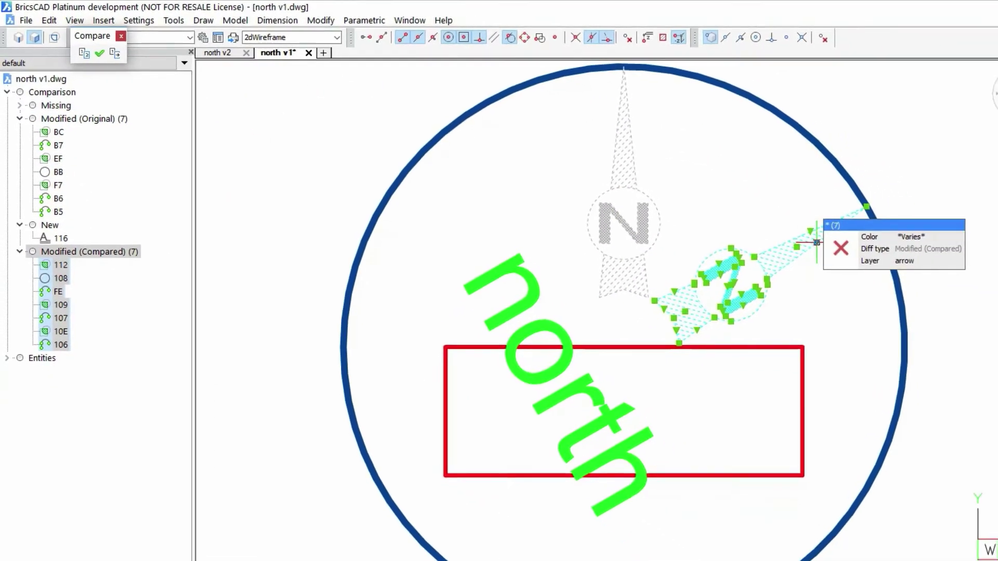
mouse_move(927, 274)
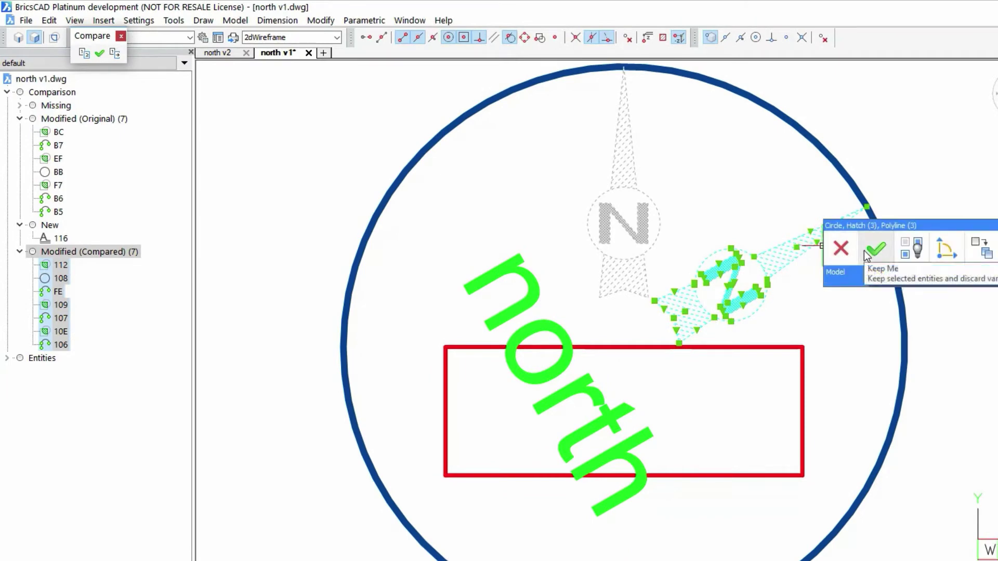
left_click(865, 255)
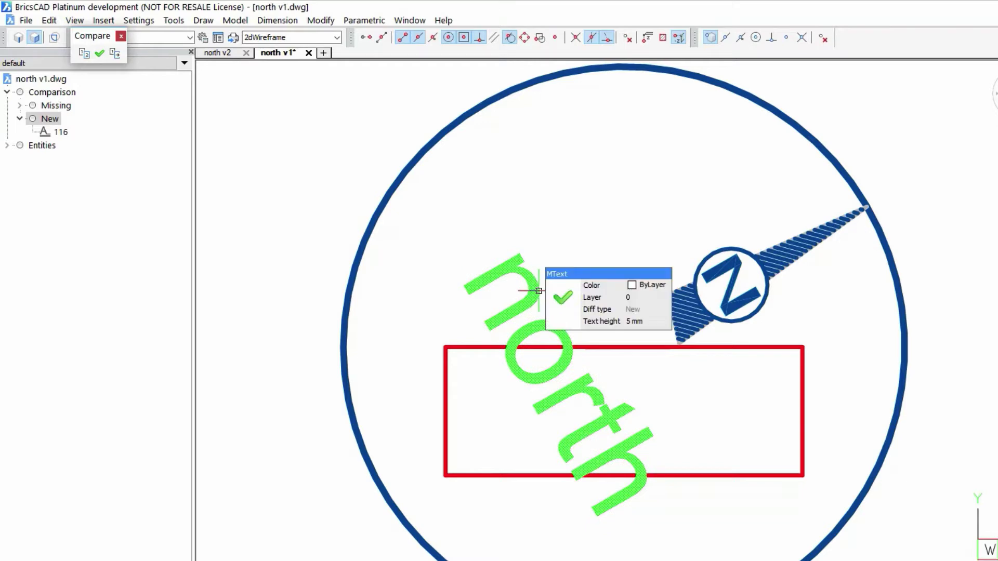
left_click(563, 300)
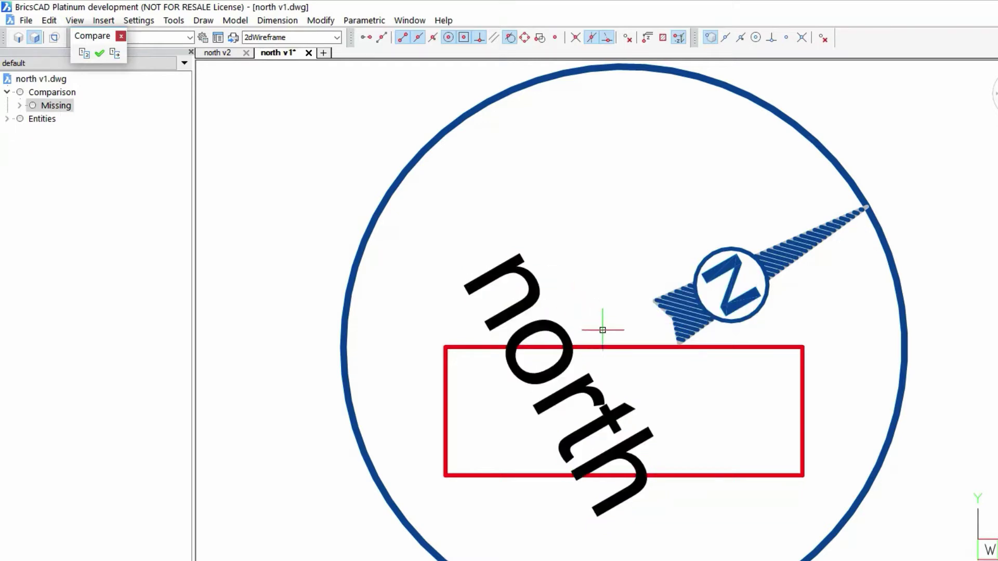
mouse_move(603, 348)
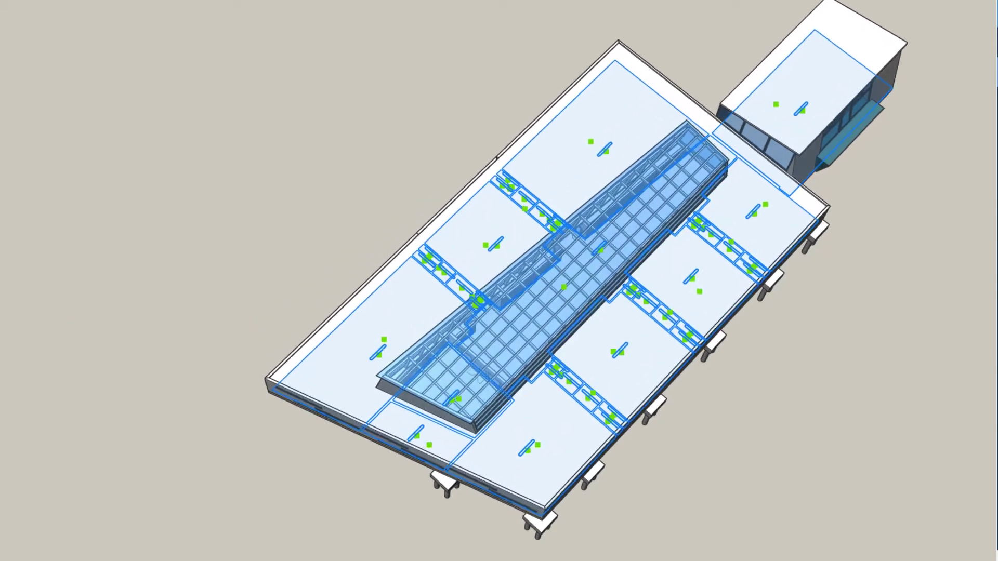
Isolate the 41 selected rooms of the building
right_click(277, 50)
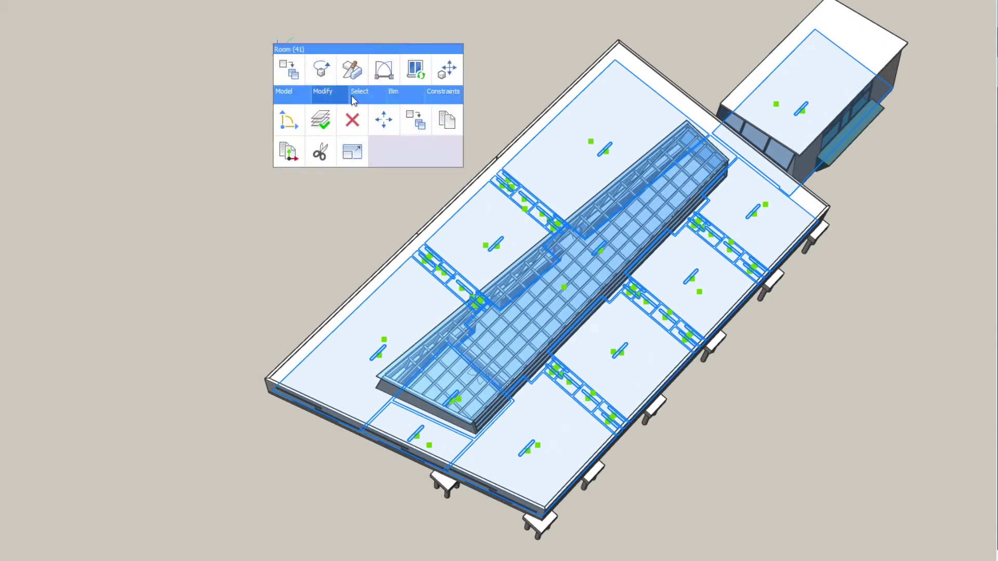
mouse_move(355, 98)
left_click(352, 121)
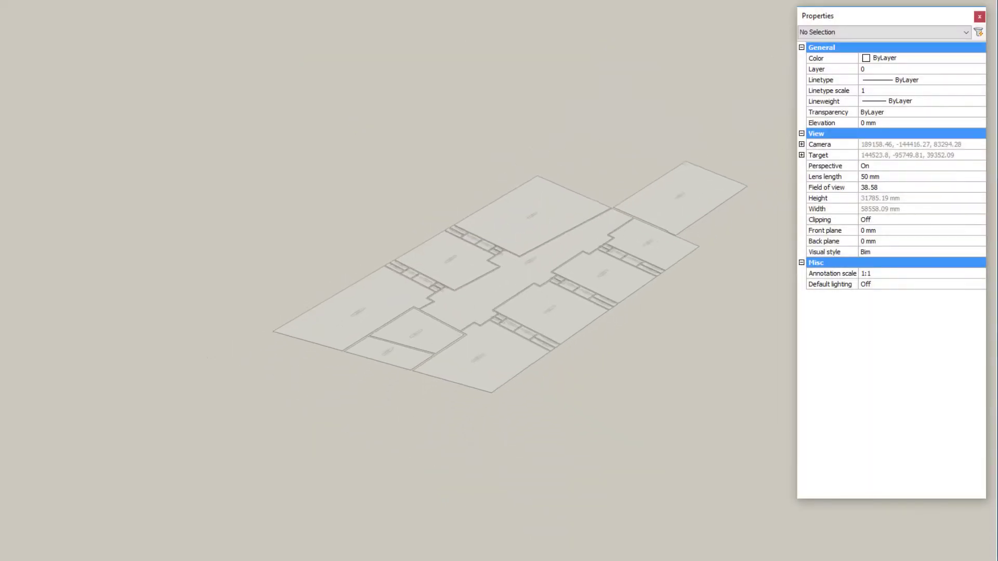
Set the room representation of all isolated rooms to Solid, view them from another angle and clear the selection
left_click_drag(742, 346, 361, 66)
scroll(986, 332, "down", 5)
left_click(932, 363)
left_click(972, 365)
left_click(956, 386)
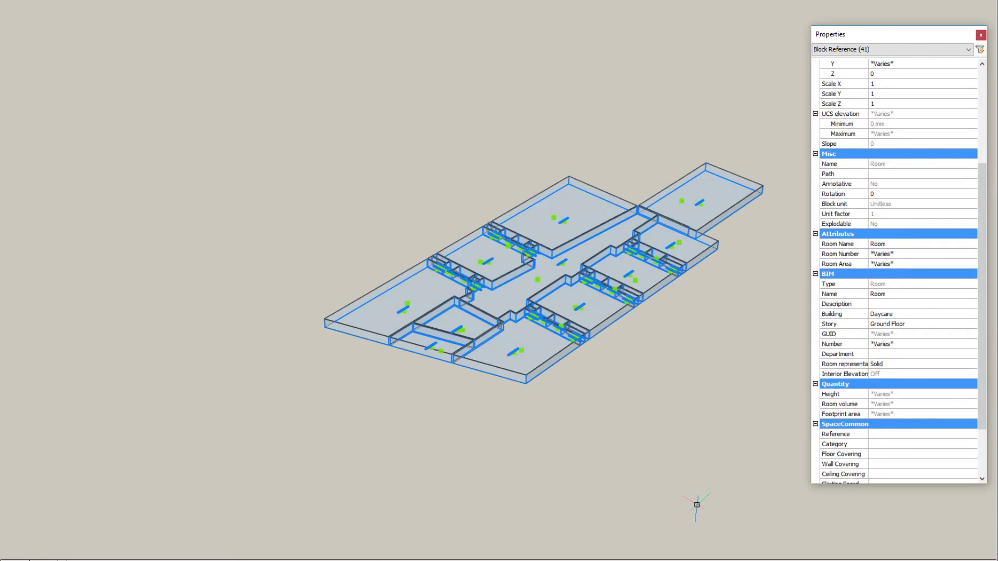
scroll(468, 258, "up", 2)
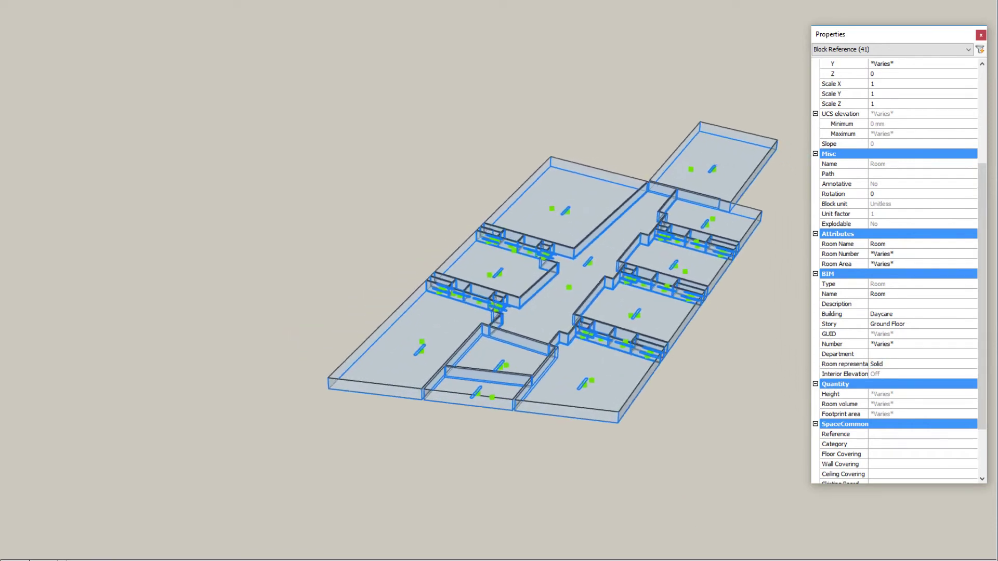
middle_click_drag(468, 281, 696, 281, "shift")
key("Escape")
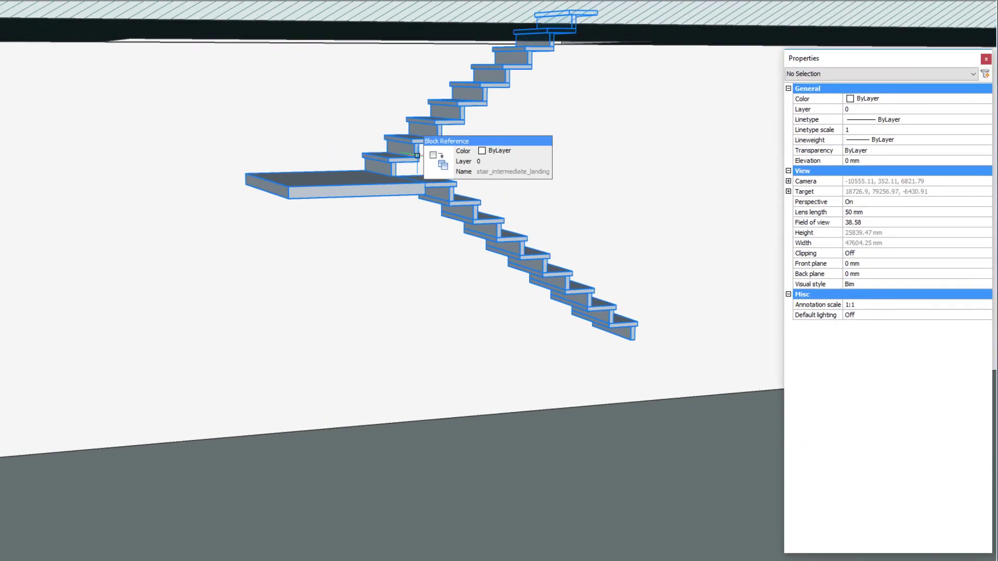
Set the intermediate-landing stair's TotalHeight to 4000, the length of one stair to 2500 and Width to 950, and clear the selection
left_click(417, 155)
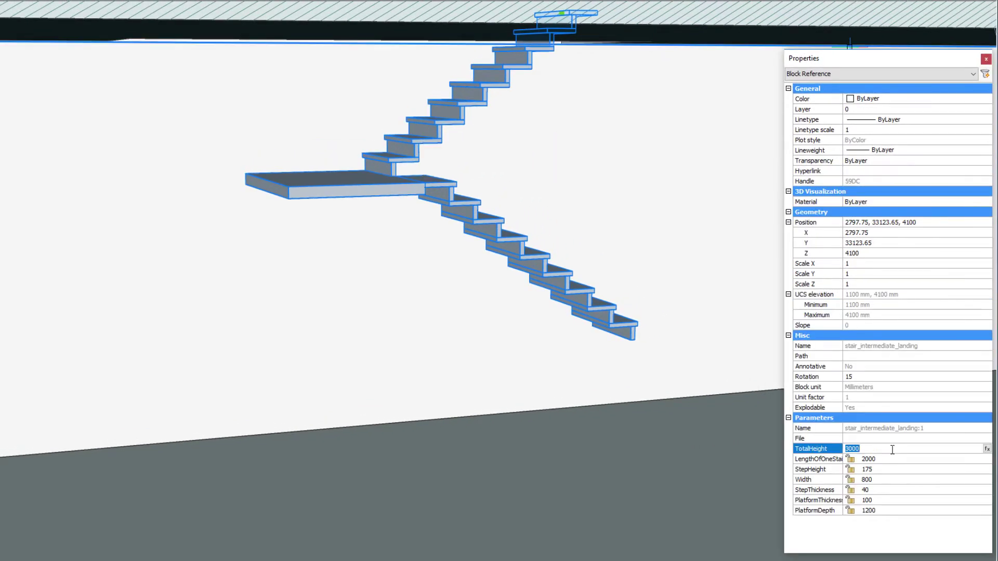
left_click(909, 457)
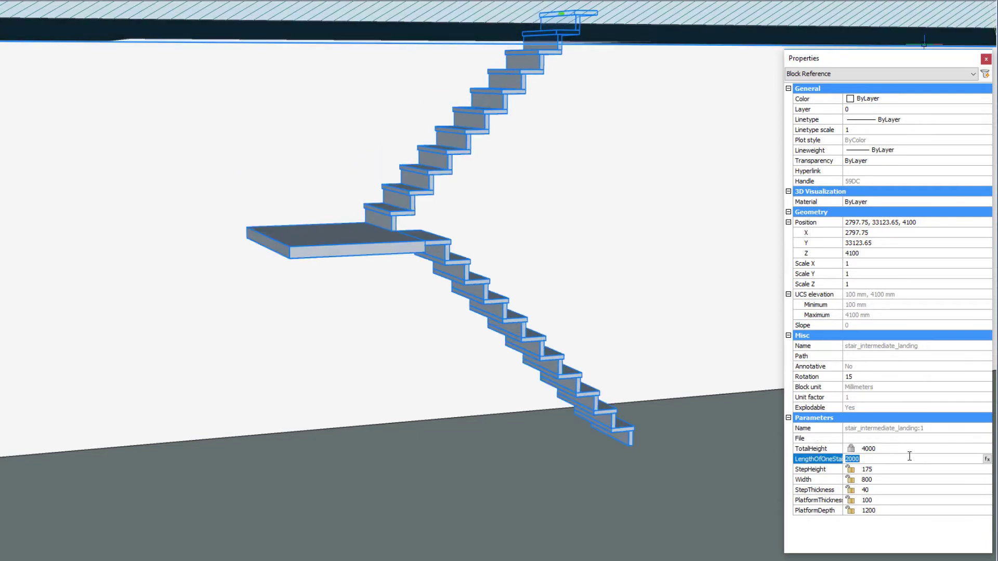
left_click(897, 480)
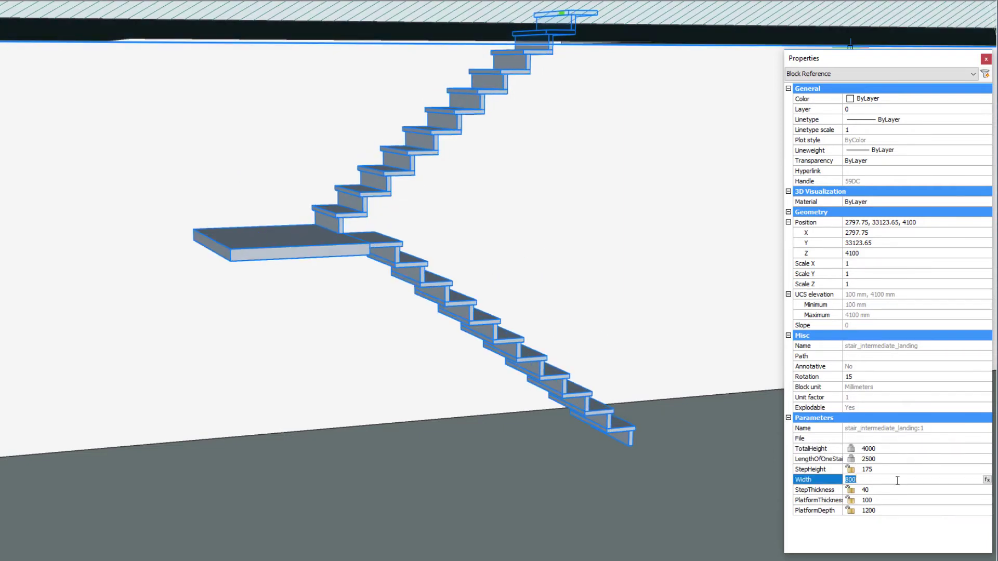
type("950")
key("Return")
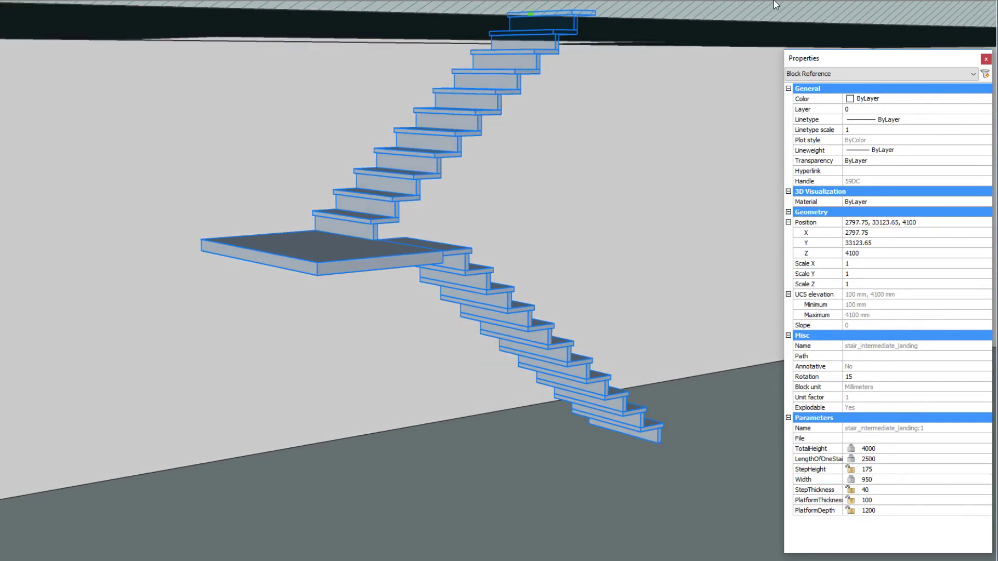
key("Escape")
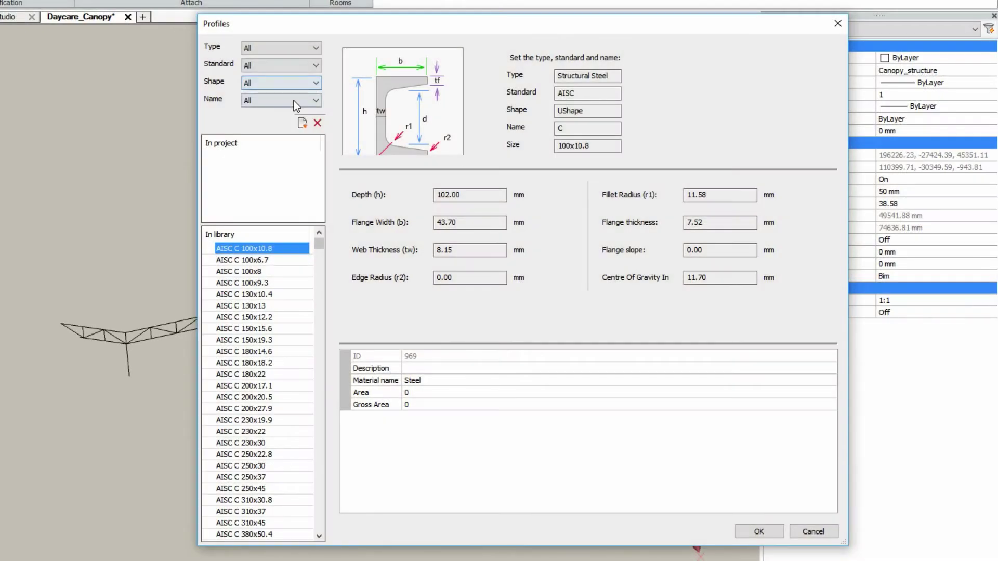
Filter the profile library by the name HEA and apply the EURO HEA 140 profile to the canopy structure
left_click(294, 101)
left_click(276, 139)
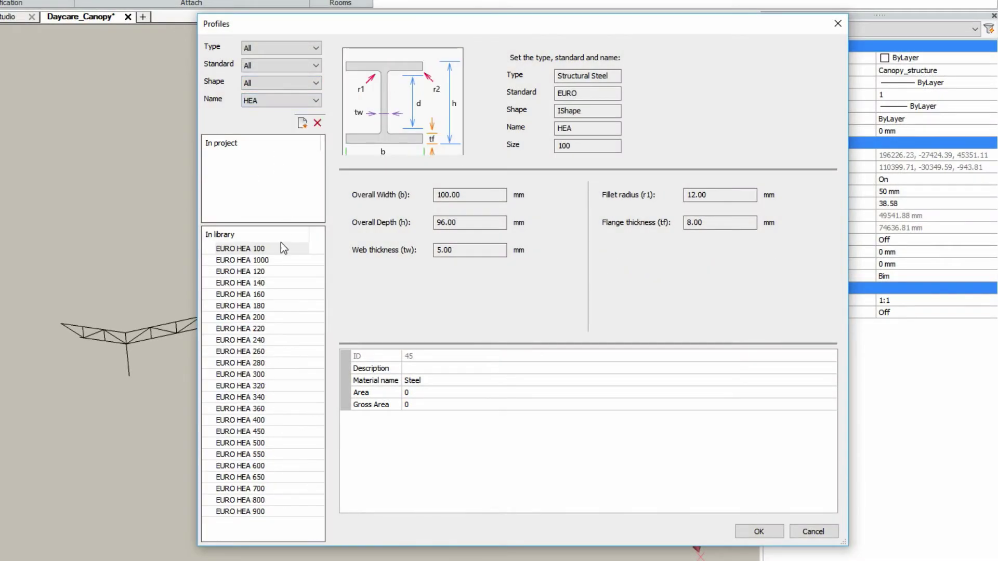
left_click(254, 283)
left_click(743, 528)
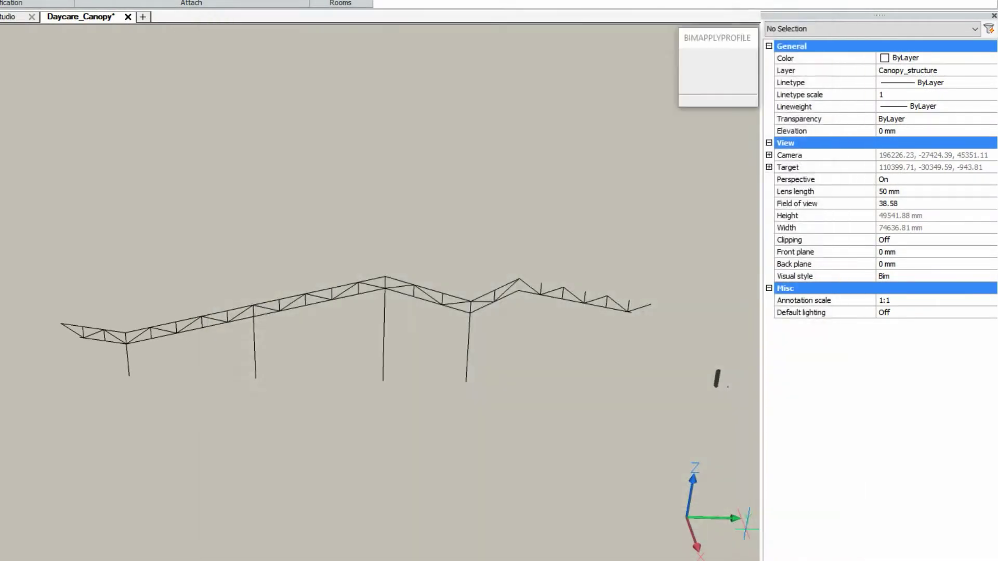
scroll(663, 415, "up", 5)
scroll(646, 413, "up", 5)
scroll(628, 560, "down", 3)
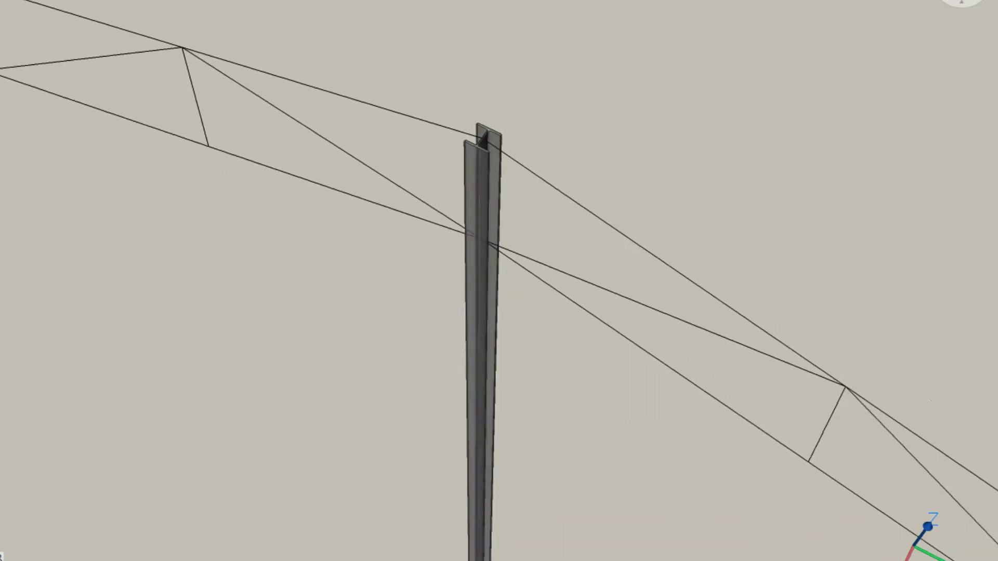
Starting from the front canopy column, select the matching columns of all frames whose axes are coplanar and parallel
middle_click_drag(628, 560, 448, 438, "shift")
scroll(447, 438, "up", 2)
left_click_drag(457, 443, 317, 253)
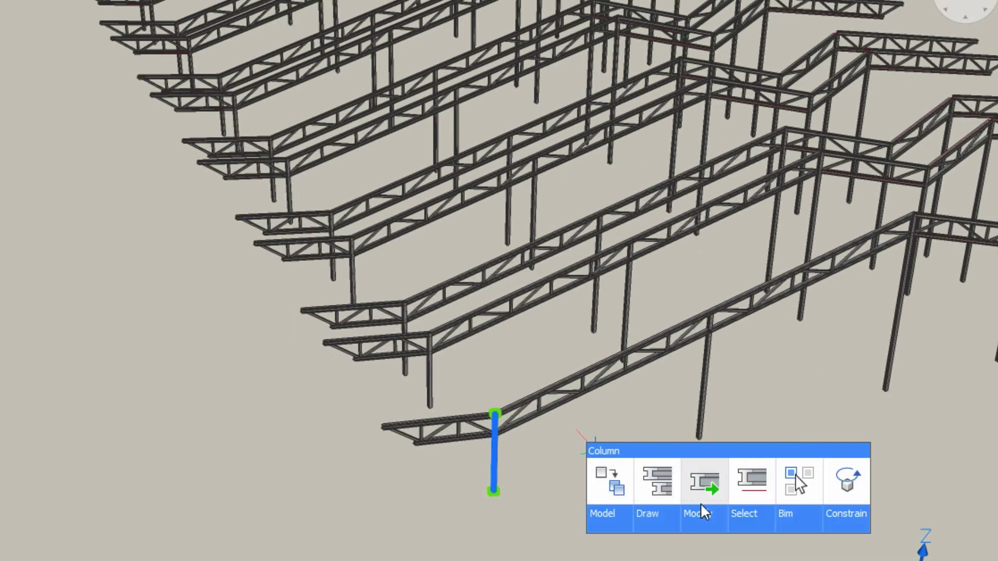
left_click(657, 477)
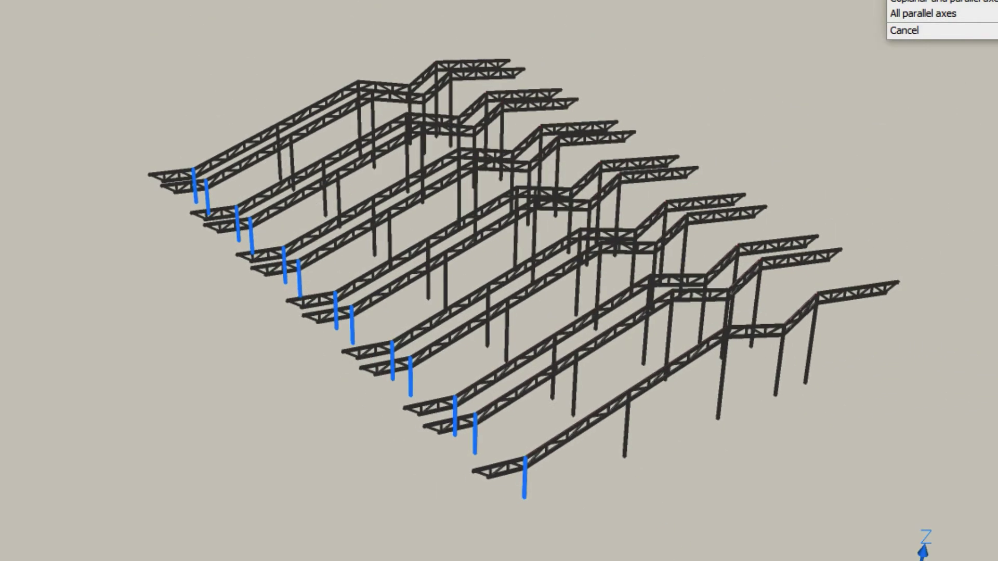
key("ctrl")
key("ctrl")
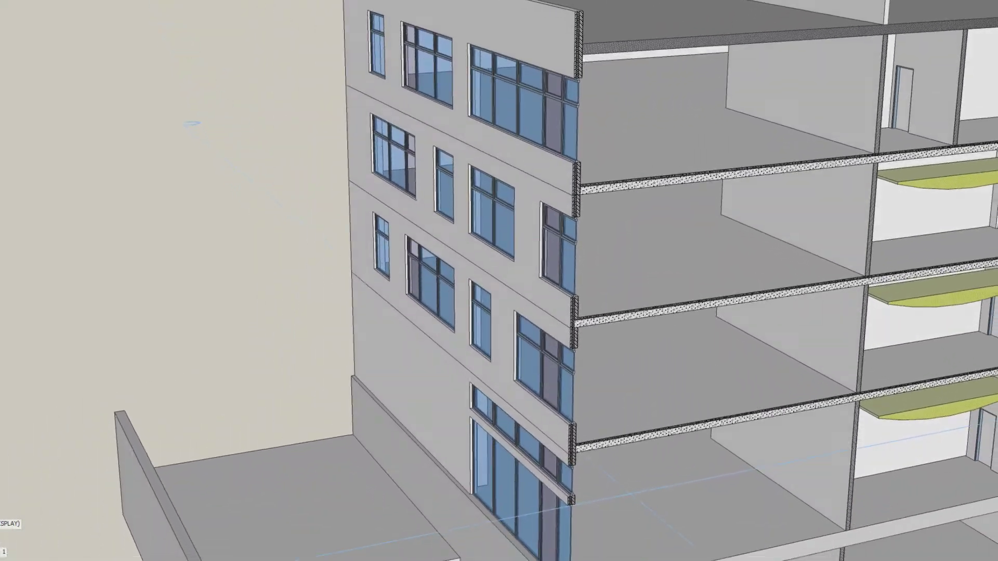
Use the floor slab and the façade wall it meets as the reference connection and apply all suggested matches throughout the building
left_click(650, 259)
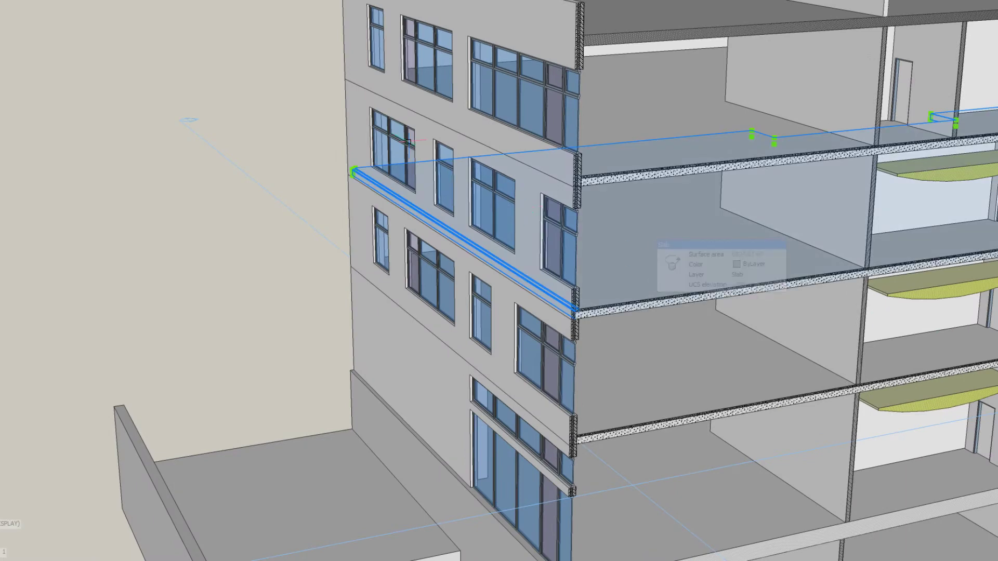
left_click(362, 105)
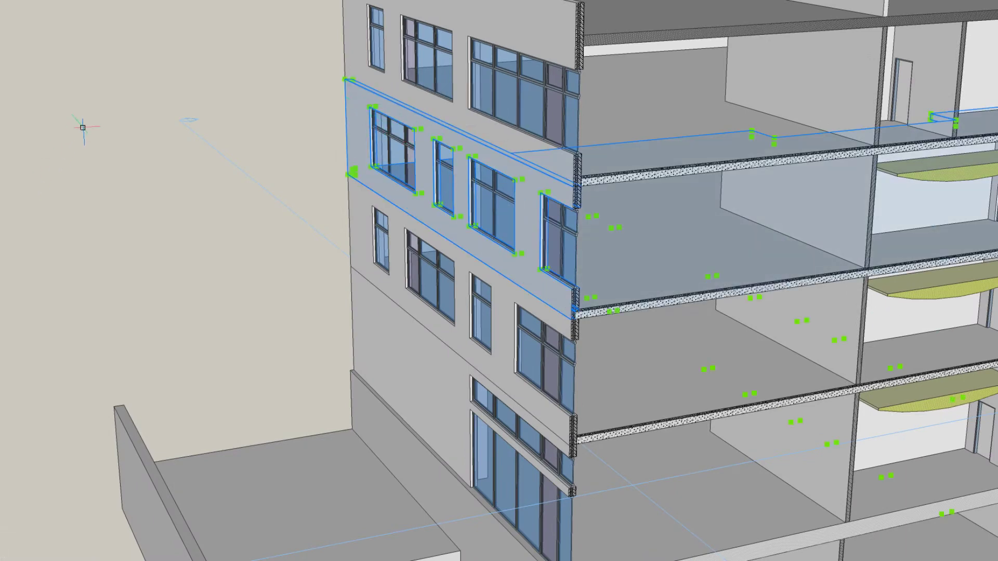
right_click(82, 126)
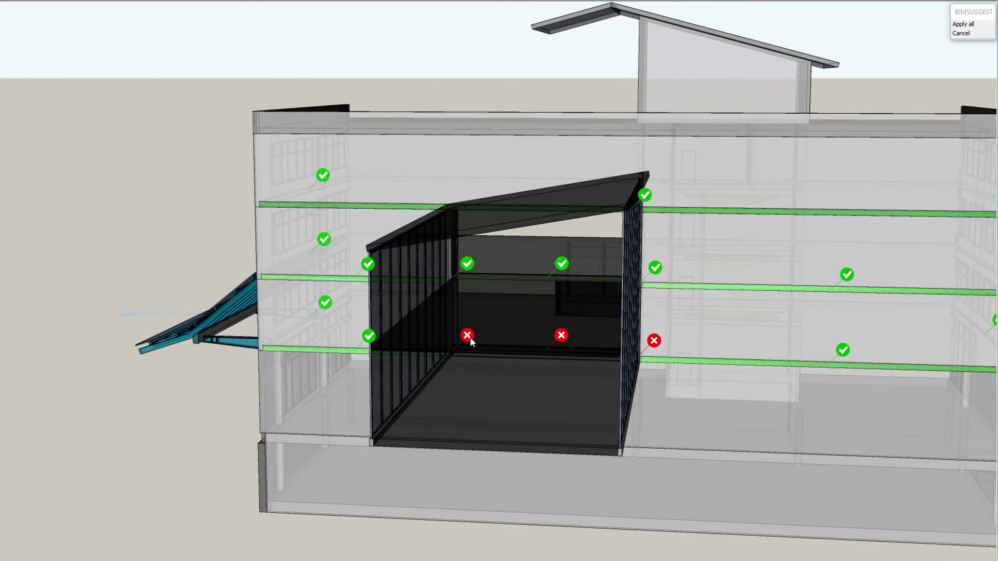
left_click(964, 25)
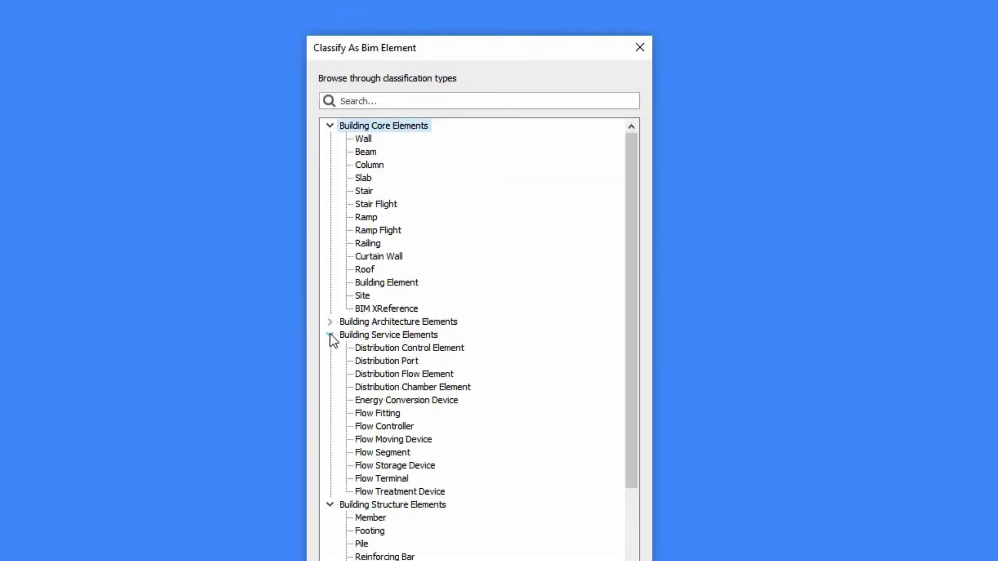
Expand the Building Architecture Elements group and browse the available BIM classification types
left_click(330, 321)
scroll(432, 379, "down", 4)
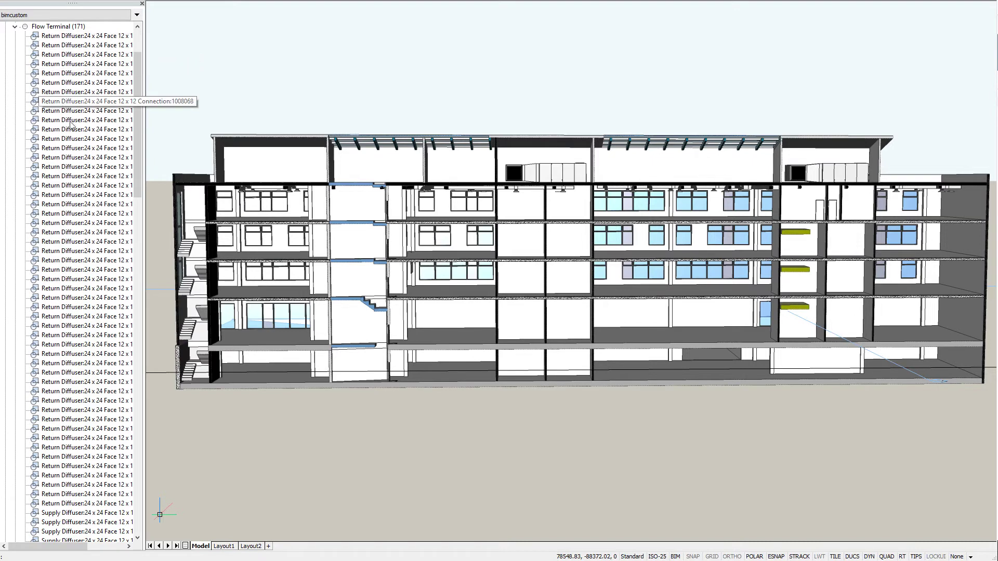
Select all Flow Terminal elements through the building's structure tree, view them indoors and look through a supply diffuser's properties
left_click(66, 27)
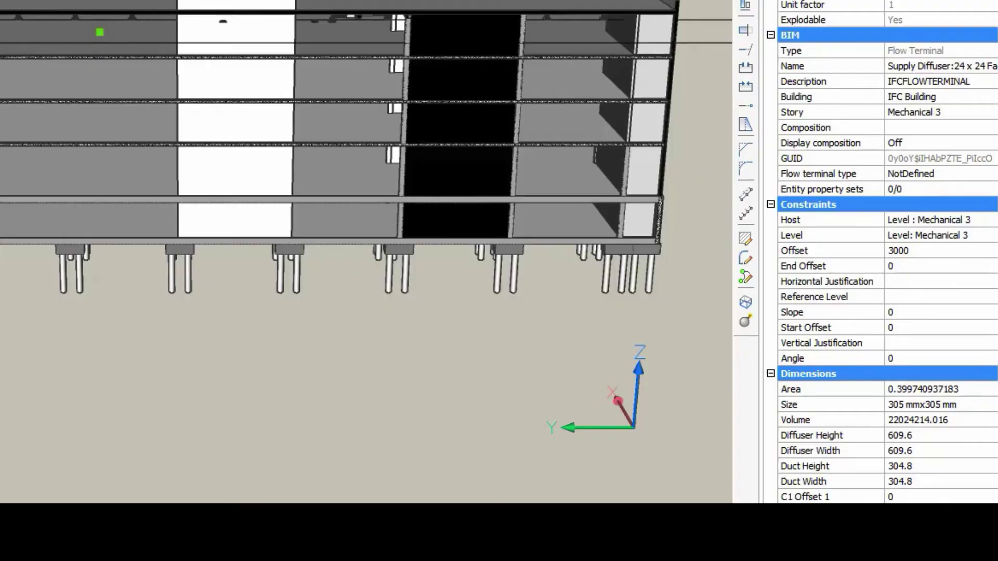
scroll(883, 250, "down", 15)
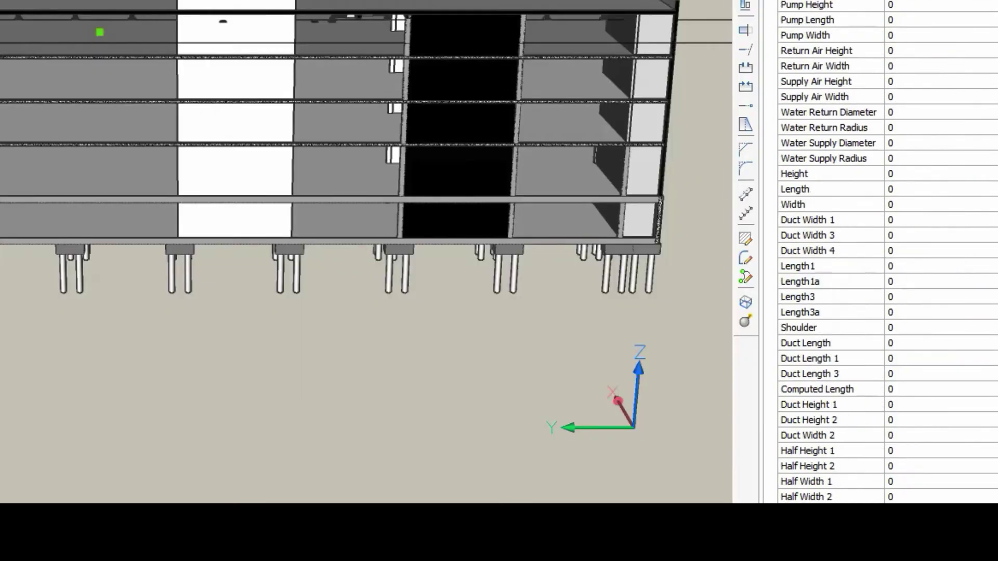
scroll(883, 250, "down", 20)
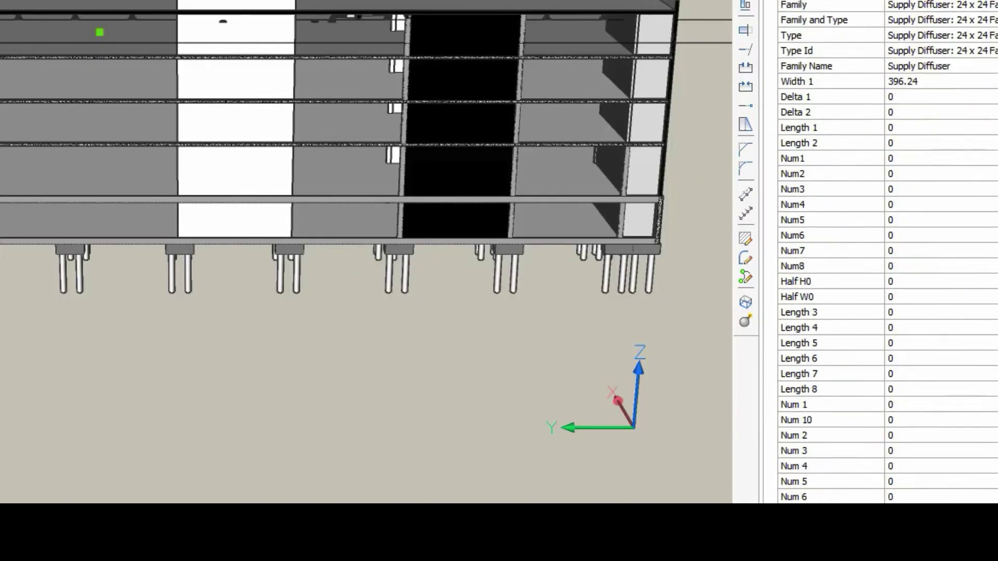
scroll(883, 249, "down", 4)
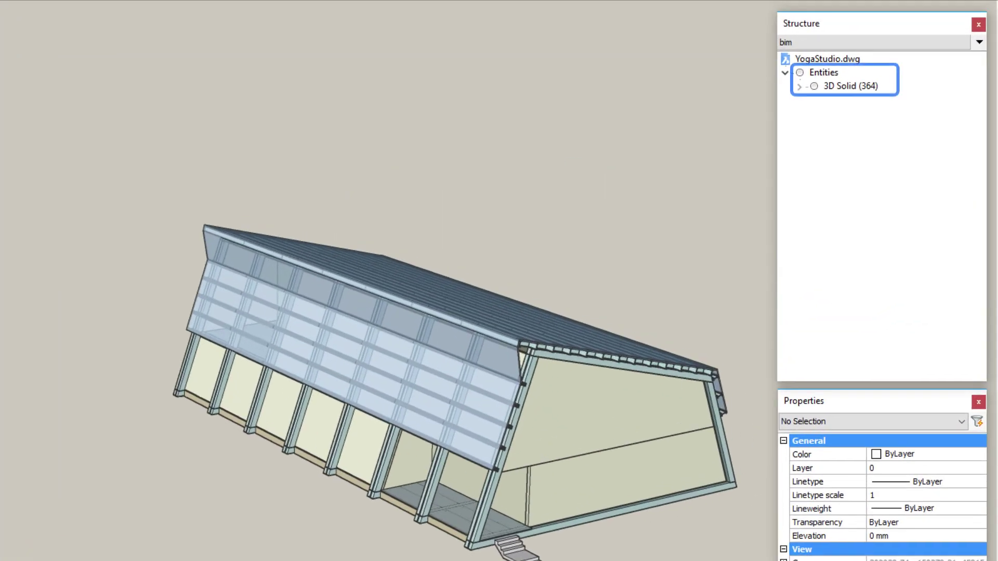
Run Bimify on the whole YogaStudio model to classify its solids and assign them to a building and floors
right_click(475, 408)
mouse_move(546, 452)
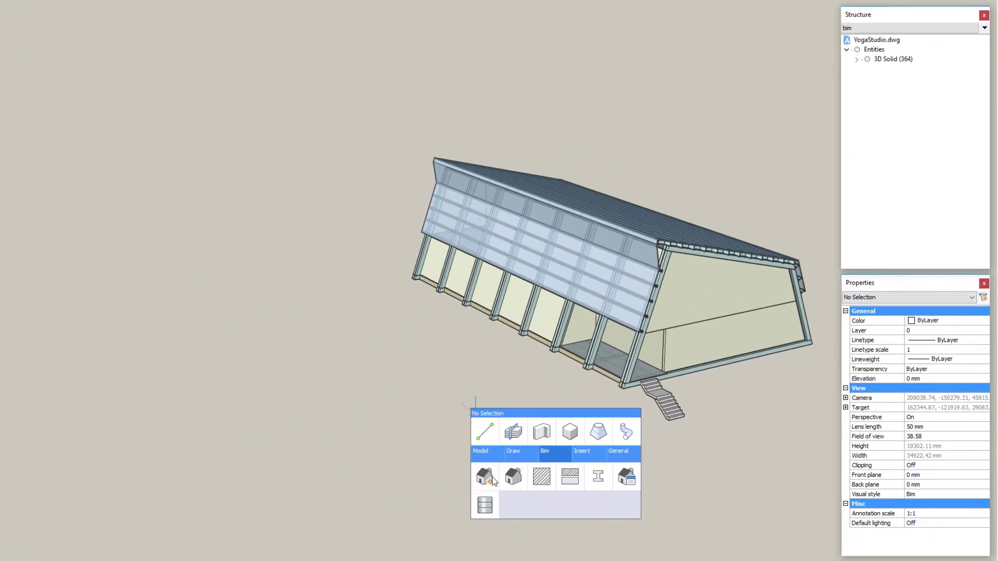
left_click(484, 476)
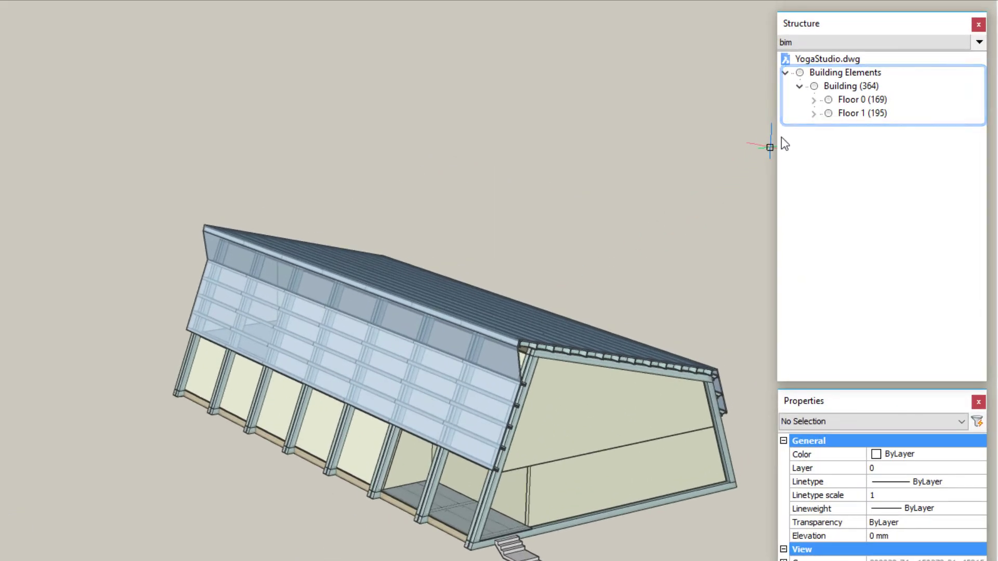
Expand Floor 1 in the model structure and pick the end of a horizontal beam behind the glazed façade
left_click(814, 113)
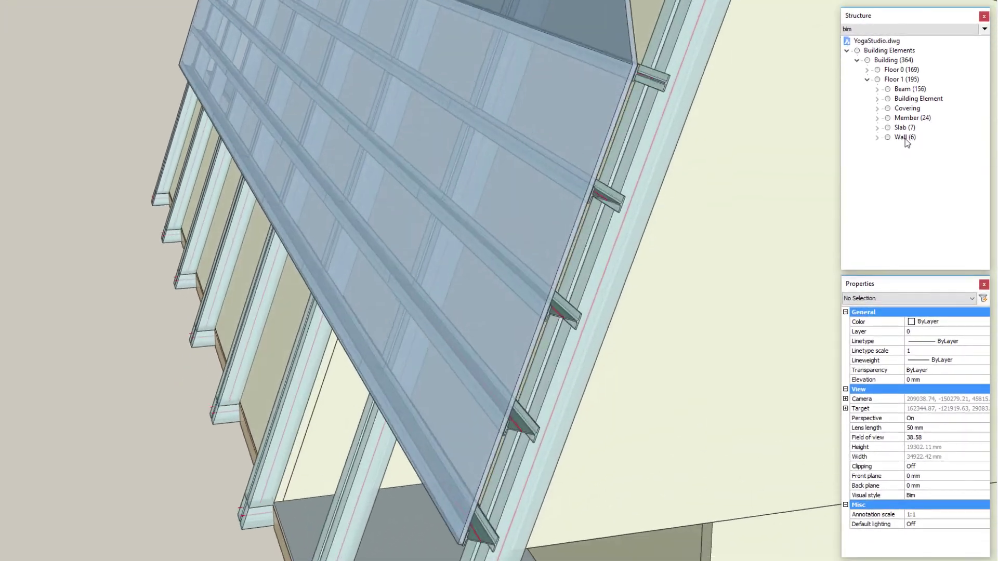
scroll(773, 229, "up", 2)
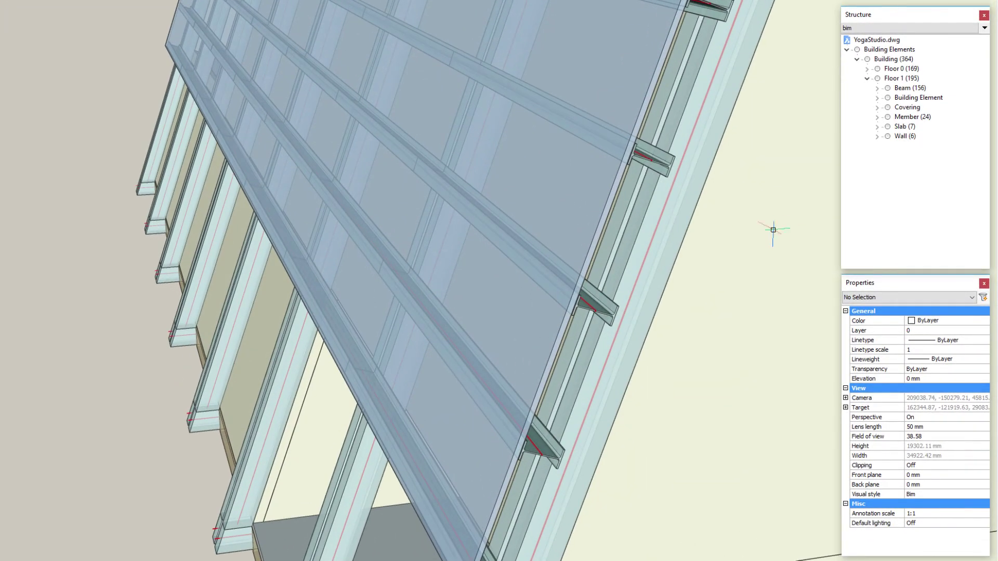
left_click(612, 294)
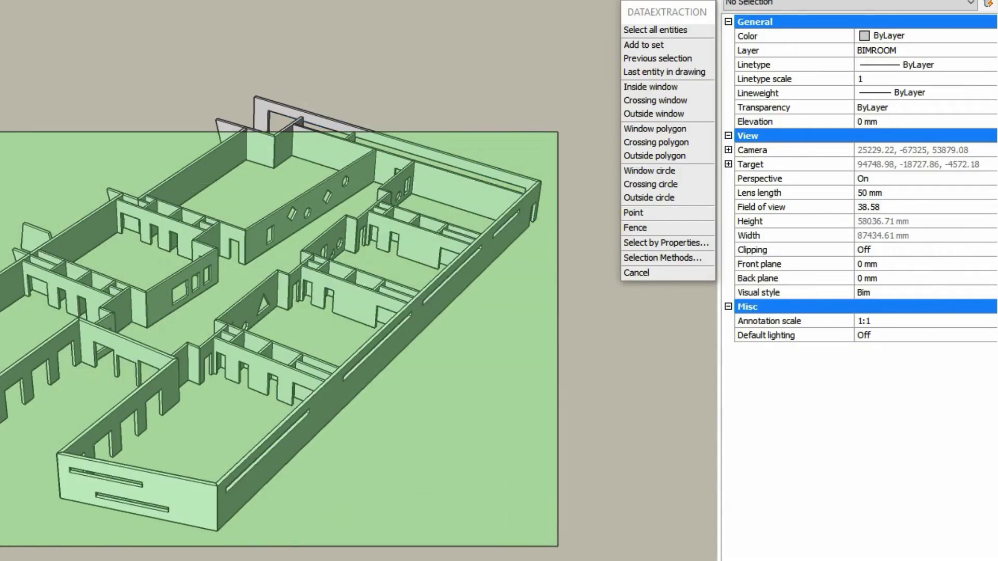
Set up a data extraction of the window-selected building walls to walls.csv, including the 3D Solid and 3D Solid Ply entities
left_click(2, 67)
key("Return")
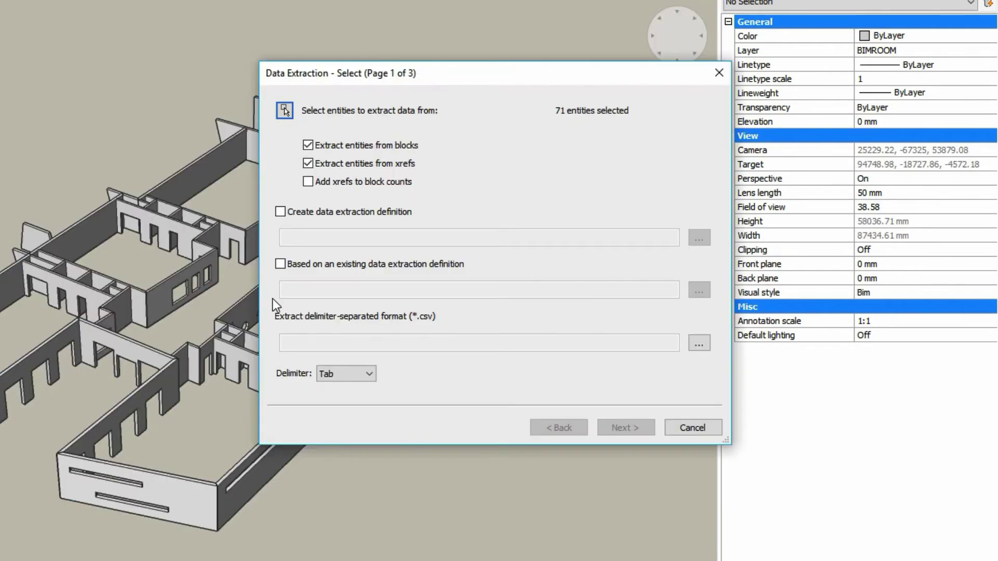
left_click(698, 343)
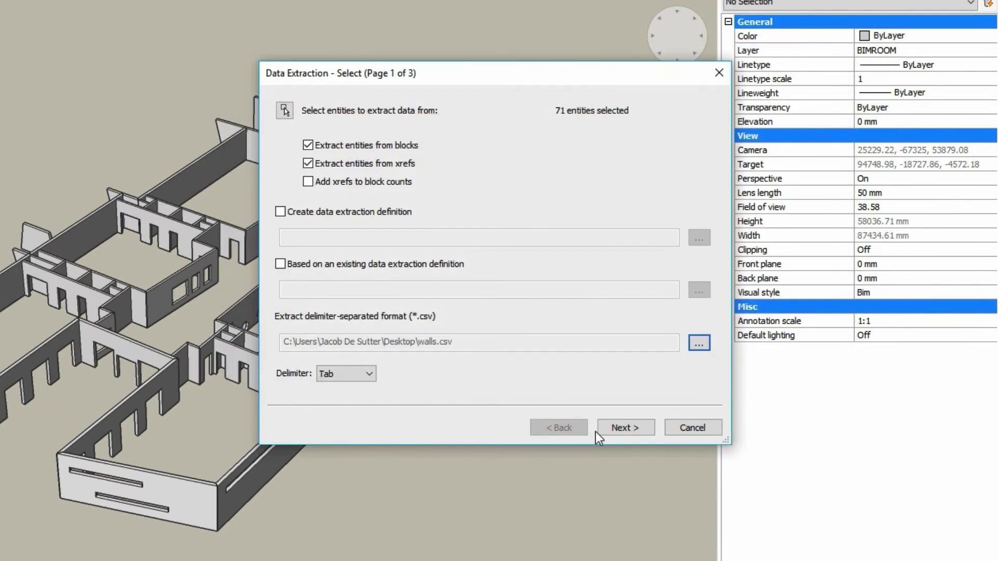
left_click(629, 431)
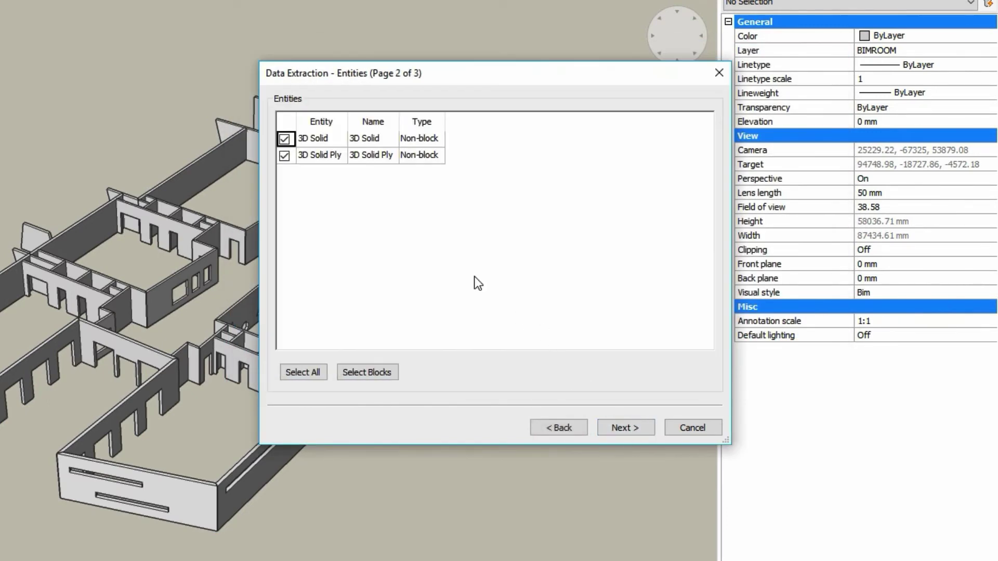
left_click(620, 431)
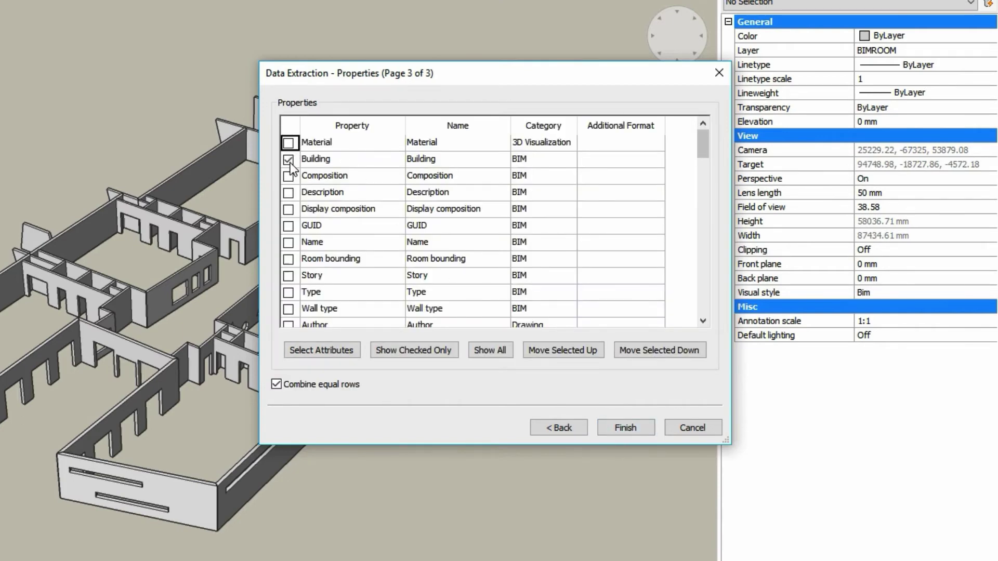
Include Building, Composition and the ply height, length, material, net side area, net volume and thickness properties, and finish the data extraction
left_click_drag(206, 79, 7, 90)
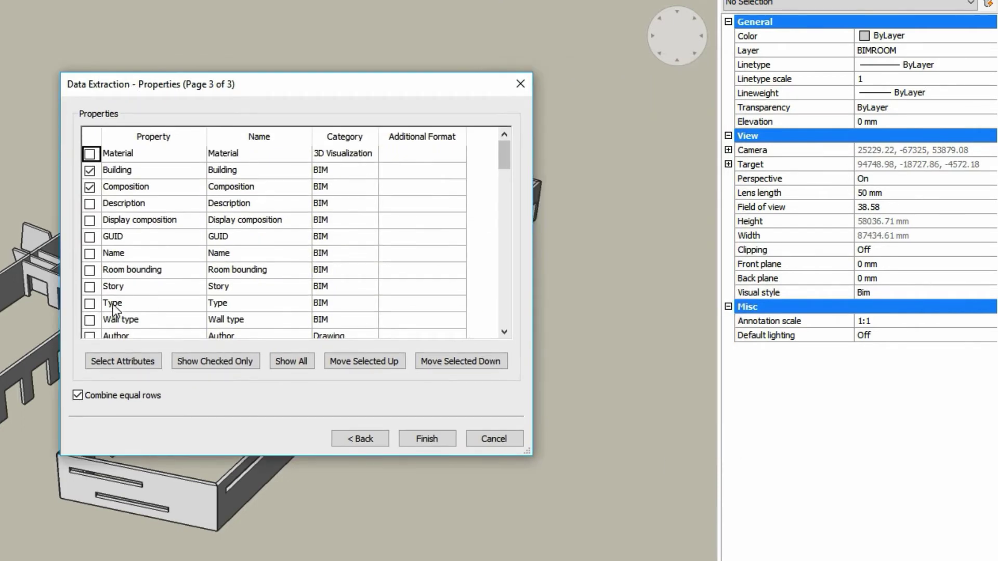
left_click_drag(506, 149, 487, 278)
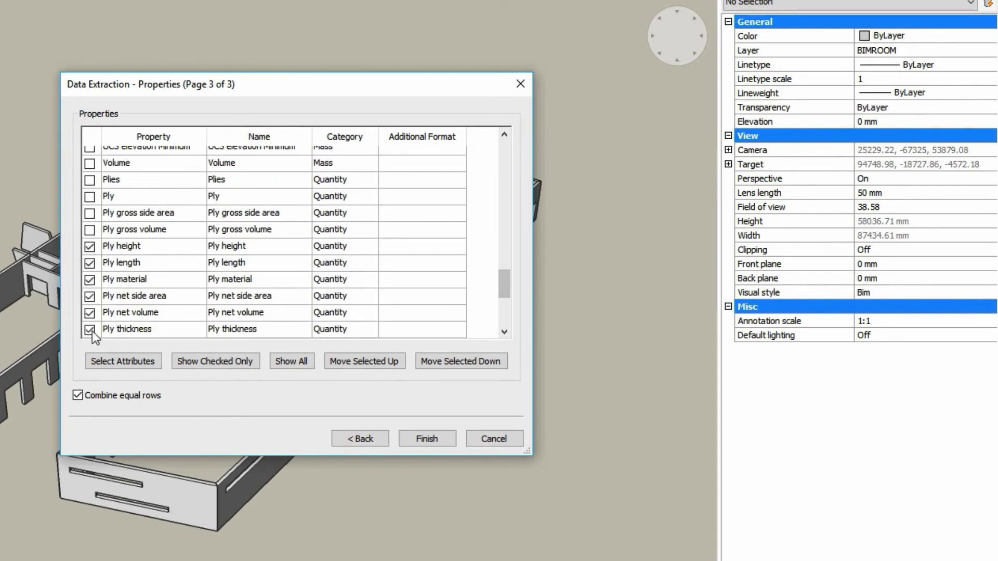
scroll(125, 318, "down", 2)
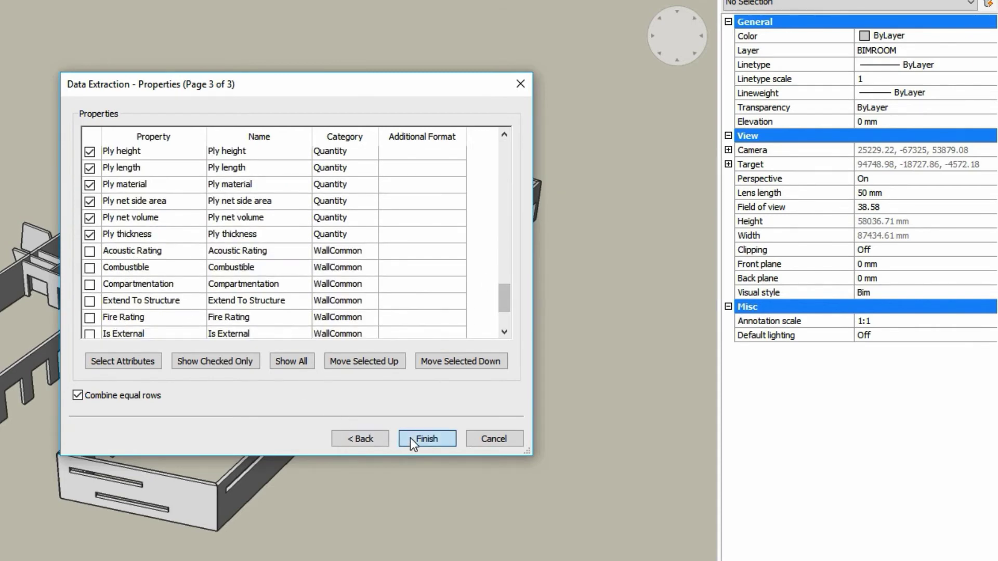
left_click(424, 439)
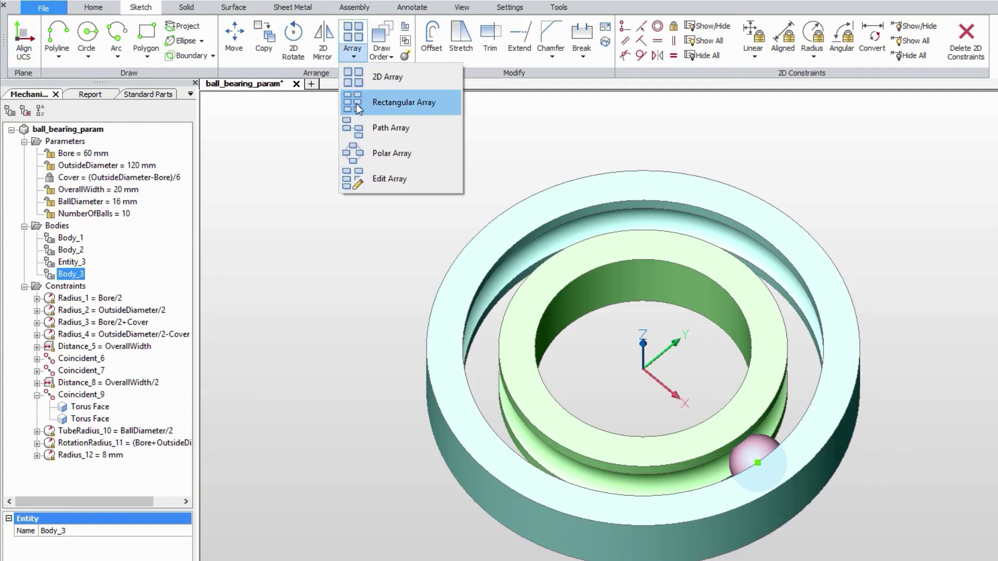
Create a polar array of the bearing ball around the center of the bearing rings
left_click(359, 153)
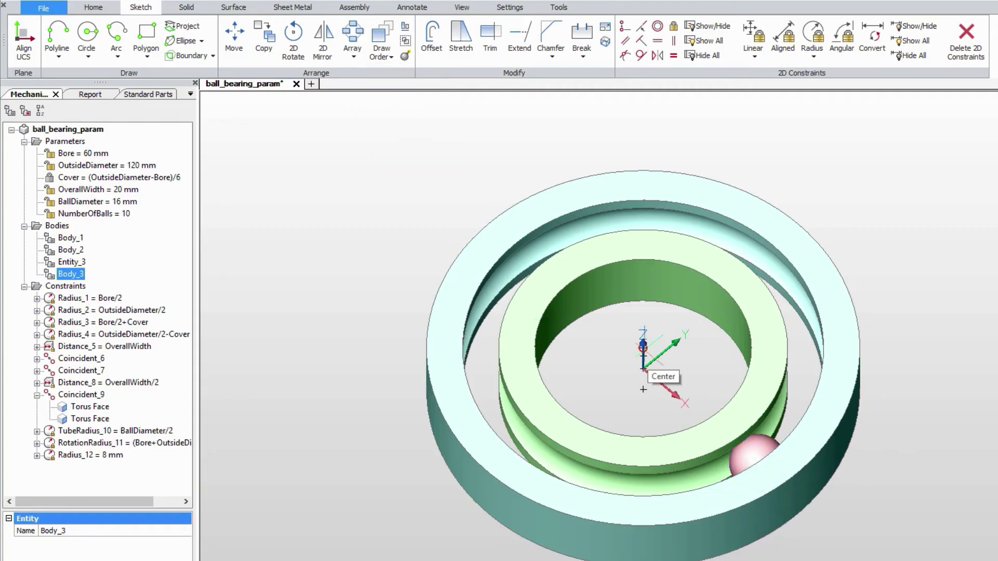
left_click(643, 343)
key("Return")
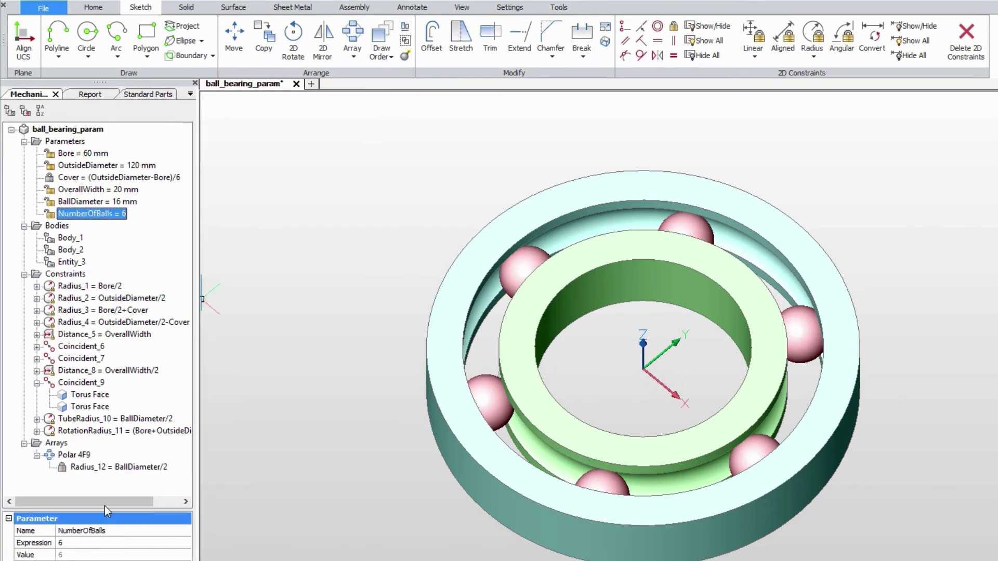
Set the NumberOfBalls parameter to 10 and the BallDiameter parameter to 12 mm
left_click(80, 542)
type("10")
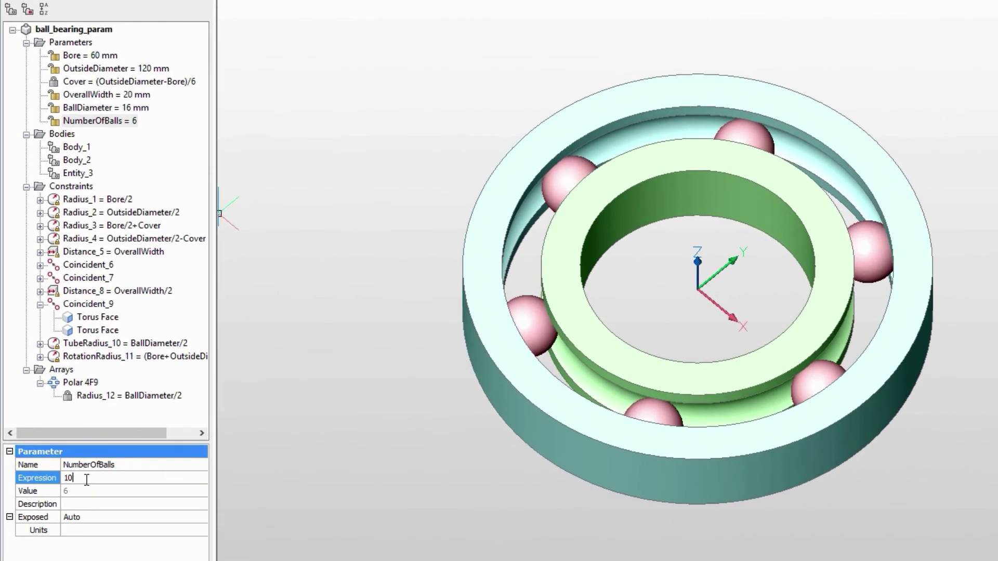
key("Return")
left_click(103, 108)
left_click(78, 477)
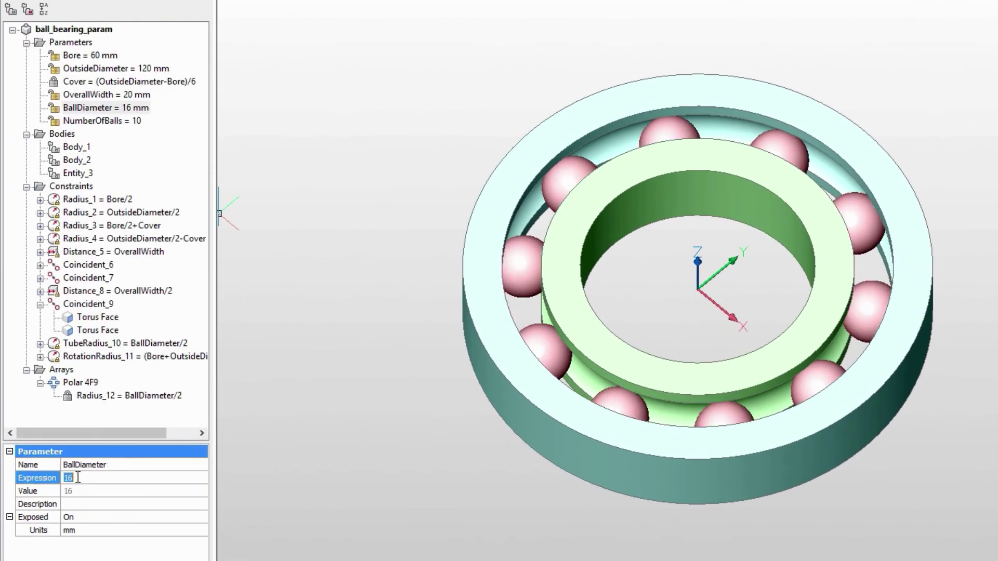
type("12")
key("Return")
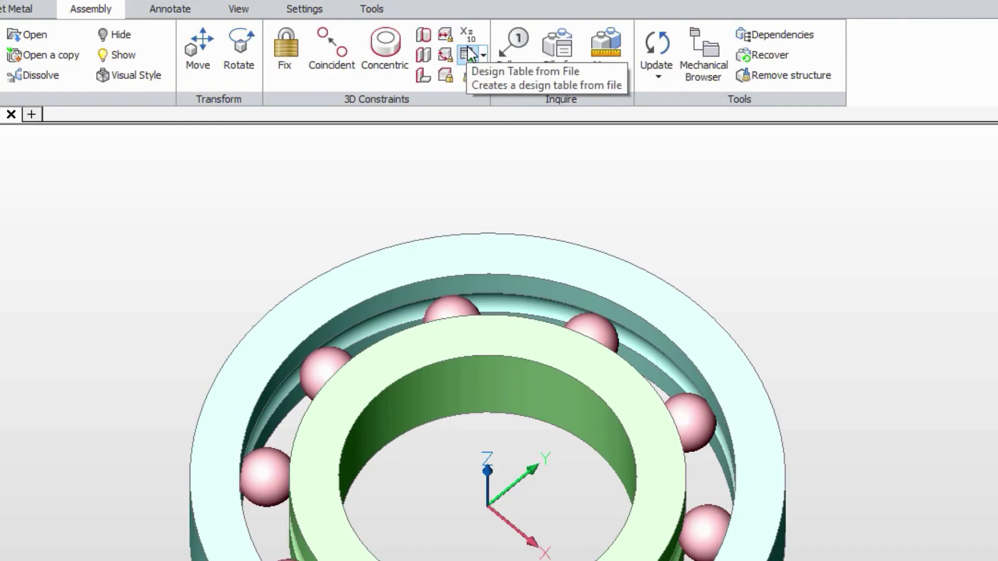
Create a design table from file for the bearing parameters and set its Type to 6408
left_click(470, 53)
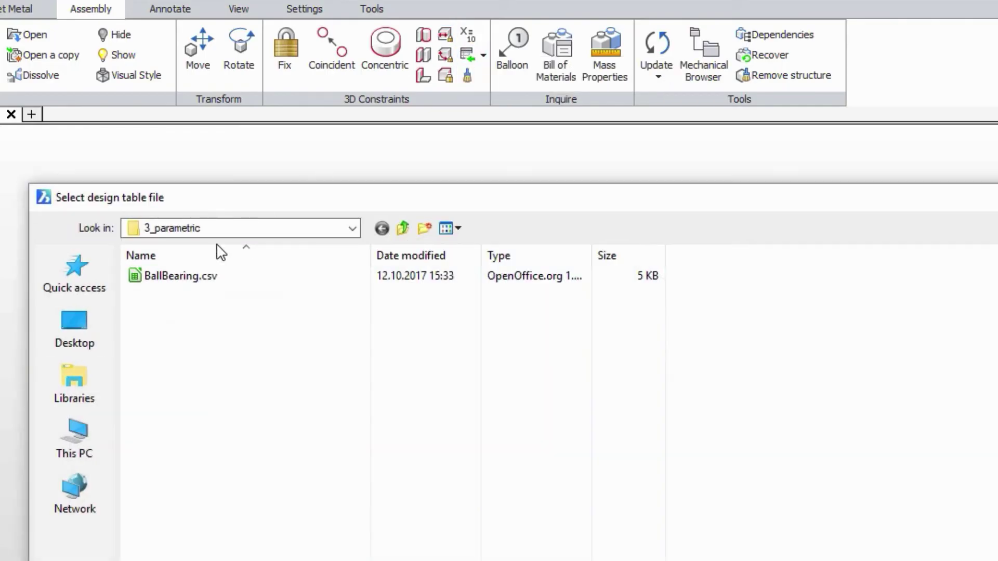
left_click(212, 276)
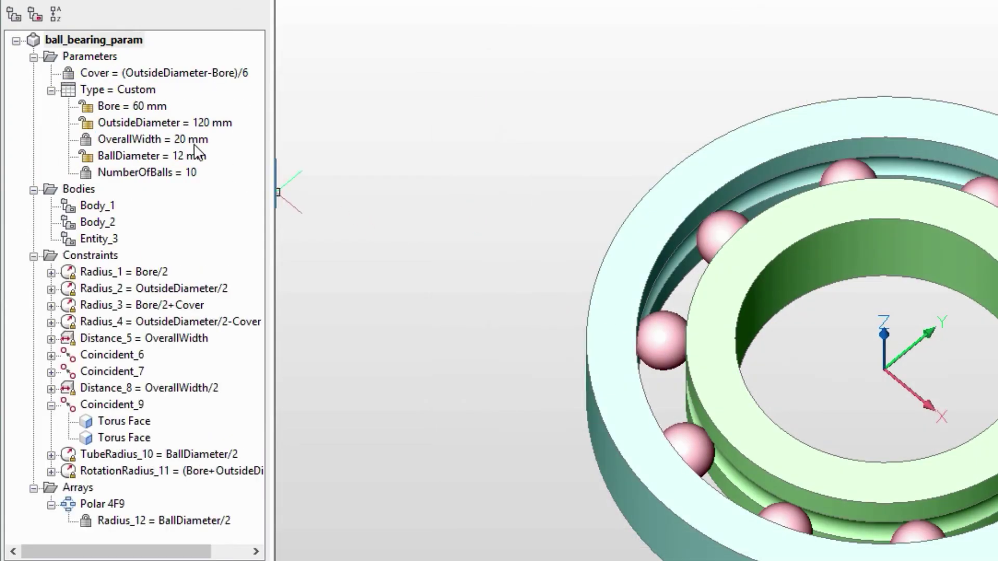
left_click(131, 89)
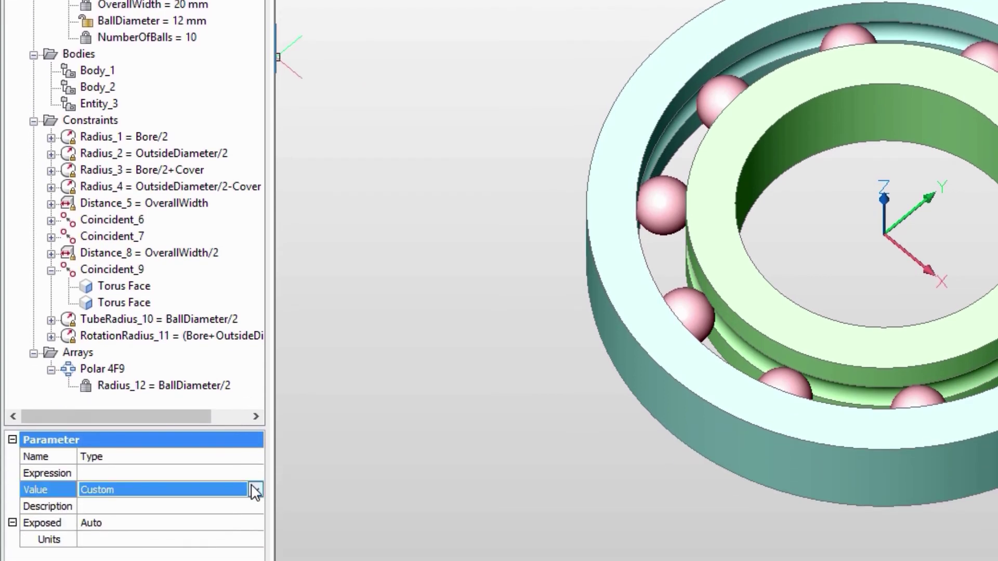
left_click(254, 491)
left_click(111, 370)
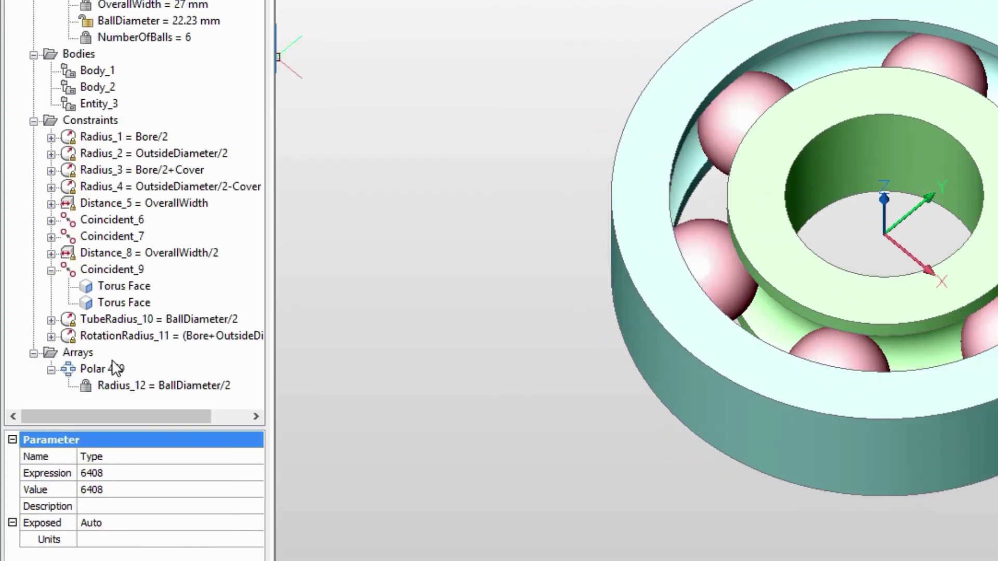
Switch the bearing's Type to 6412 in the design table
left_click(254, 490)
left_click(255, 489)
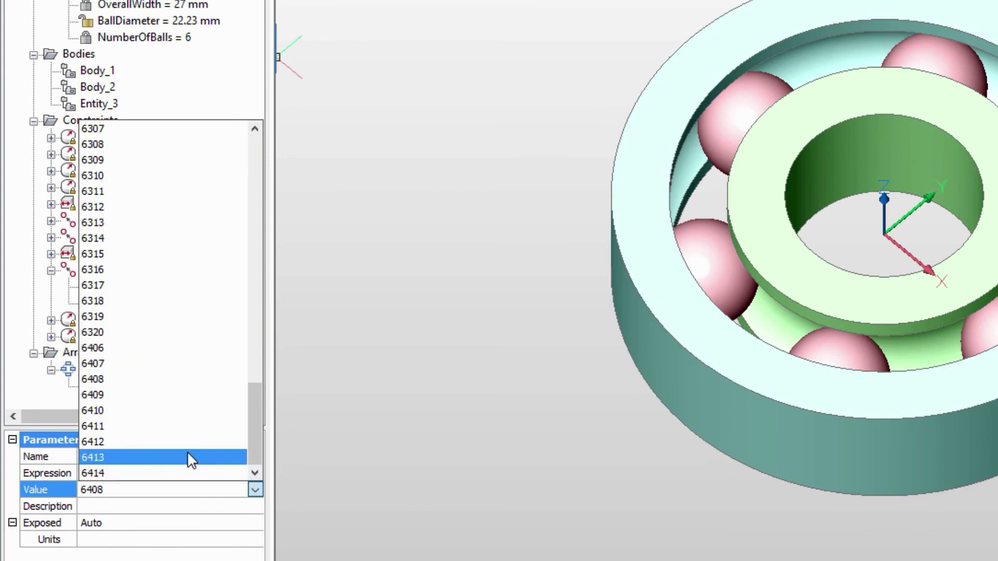
left_click(142, 442)
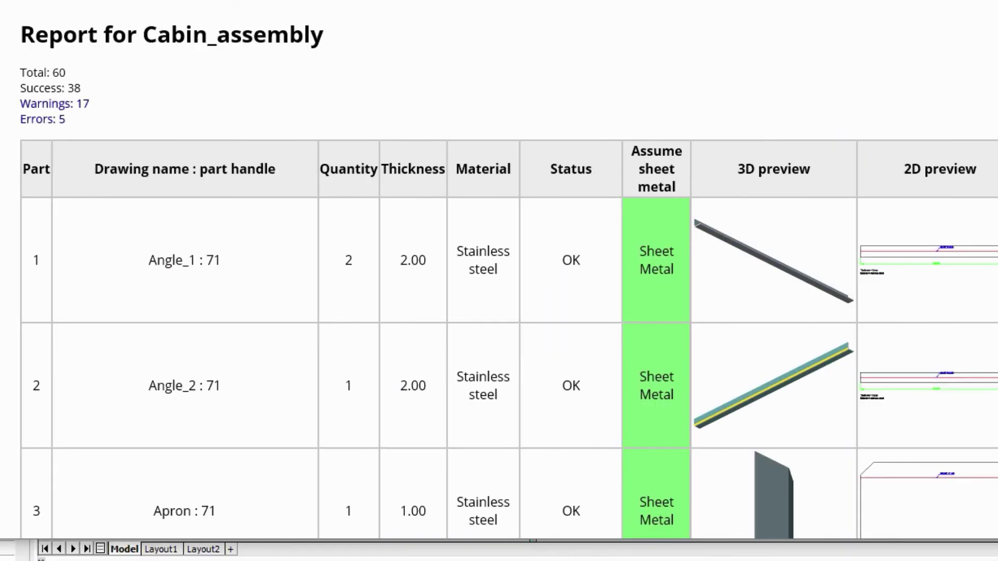
Examine the parts listed in the Cabin_assembly report
scroll(499, 281, "down", 14)
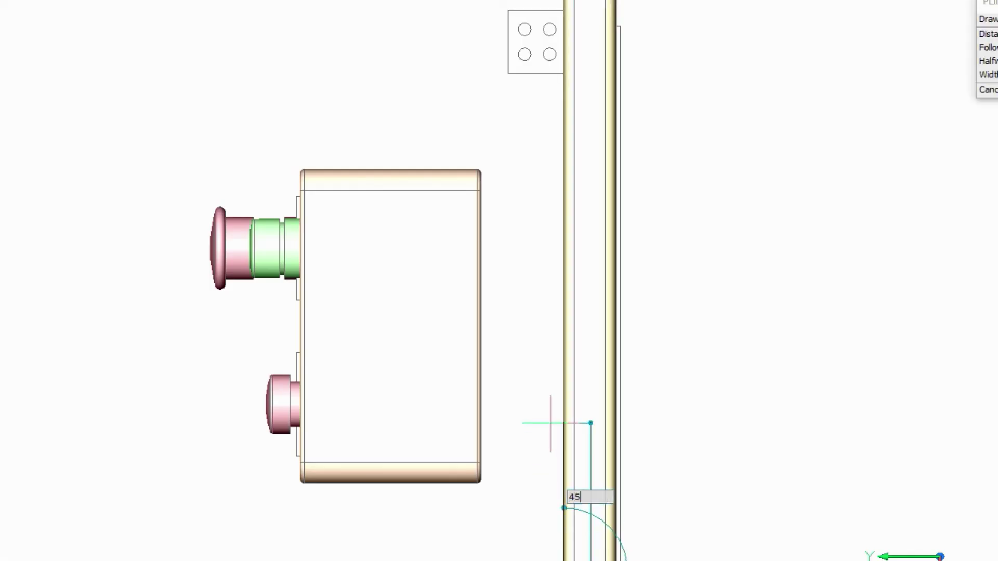
Draw the bracket profile polyline between the post and the push-button box with consecutive segments of 45, 40, 150, 40 and 40
key("Return")
type("40")
key("Return")
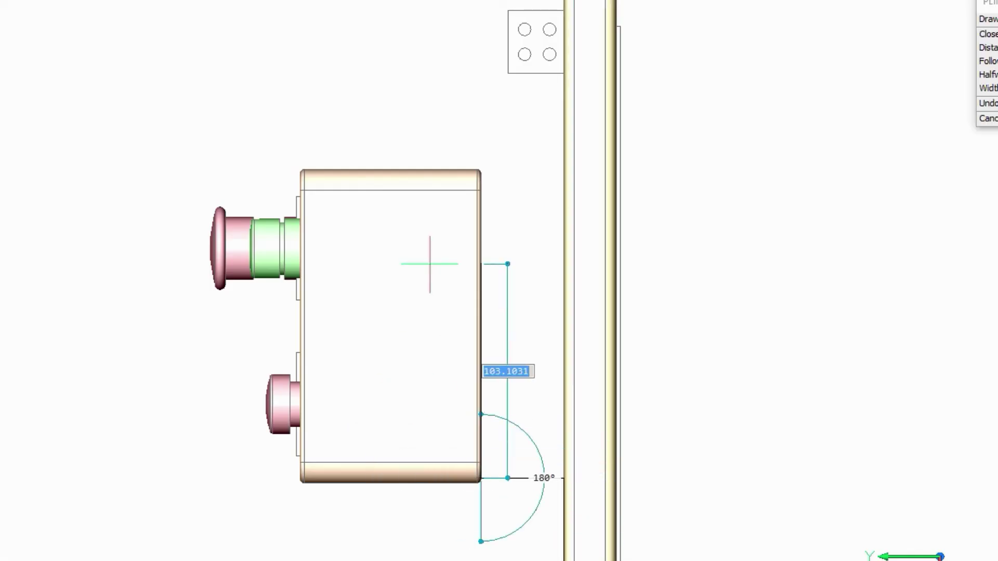
type("150")
key("Return")
type("40")
key("Return")
type("40")
key("Return")
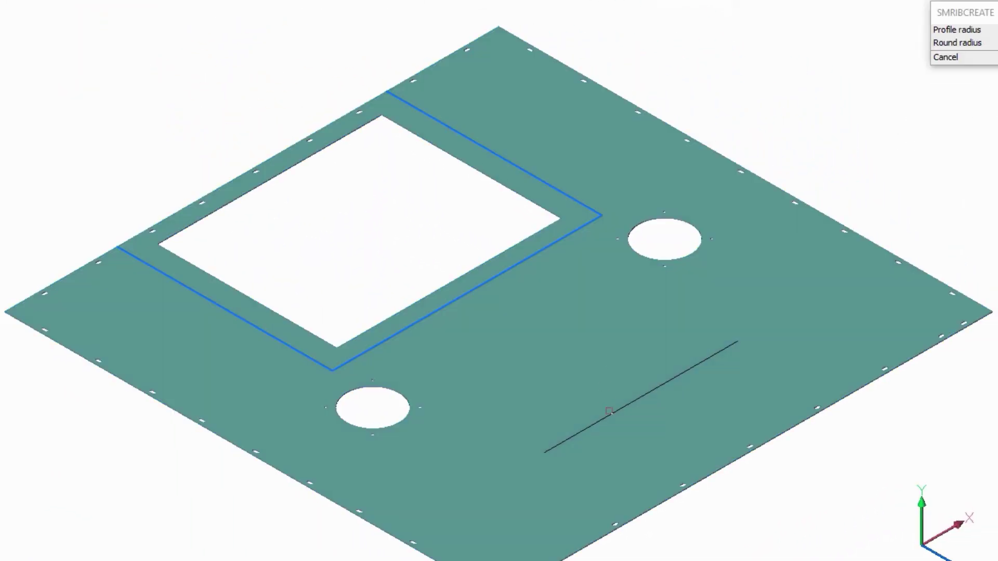
Create sheet metal ribs on the panel from the polyline around the rectangular cutout and the separate straight line
left_click(609, 413)
key("Return")
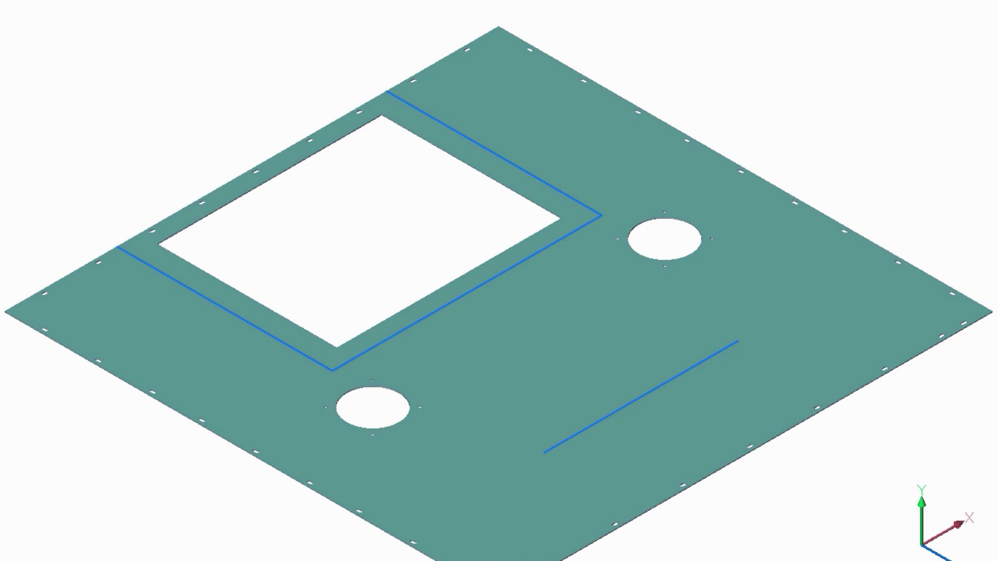
scroll(172, 276, "up", 10)
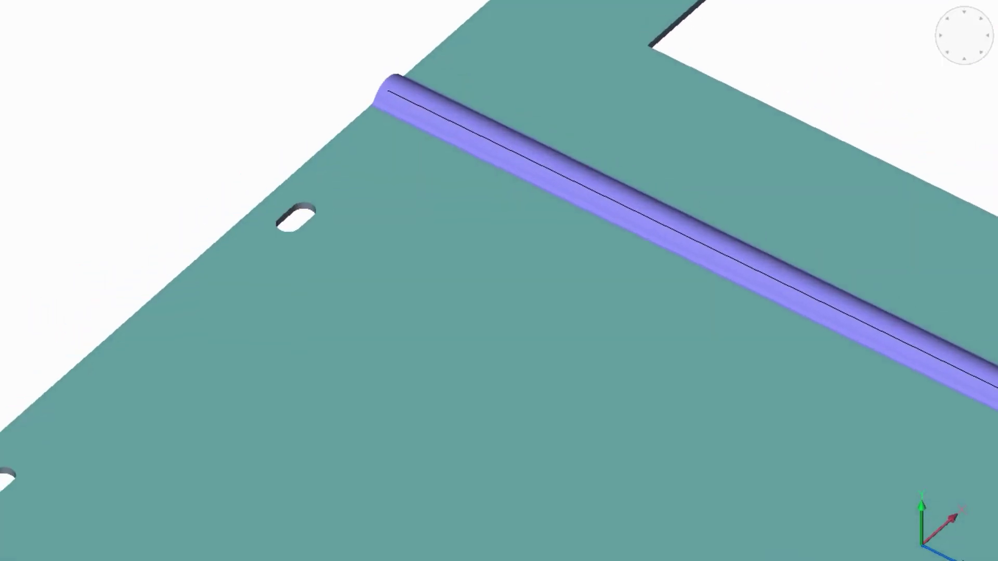
middle_click_drag(312, 499, 484, 441, "shift")
scroll(483, 444, "down", 7)
Reshape the separate straight rib into a curve by moving the midpoint of its profile line toward the panel's outer edge
middle_click_drag(793, 296, 557, 426, "shift")
left_click(702, 389)
left_click(615, 433)
left_click(651, 473)
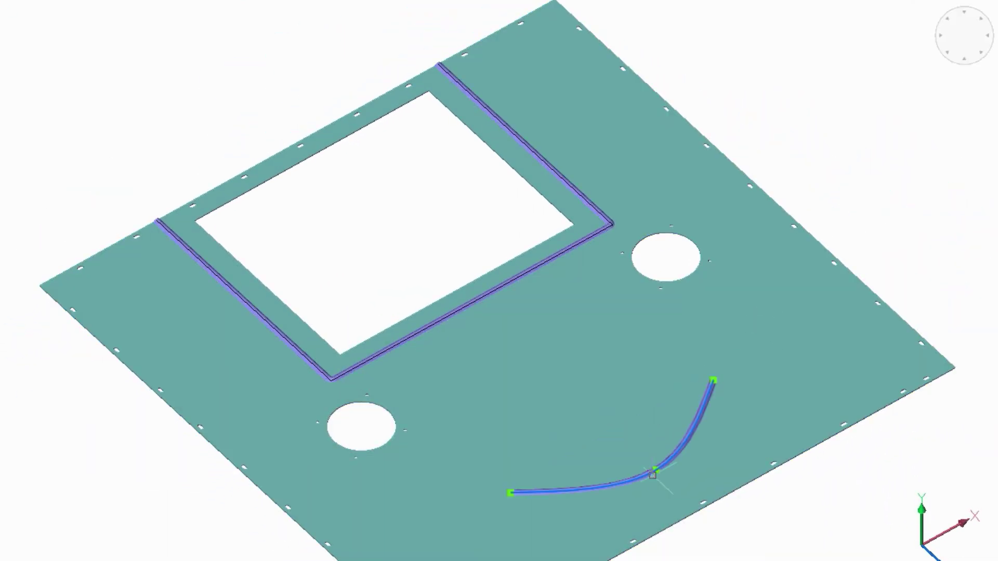
scroll(651, 473, "up", 3)
scroll(570, 400, "up", 2)
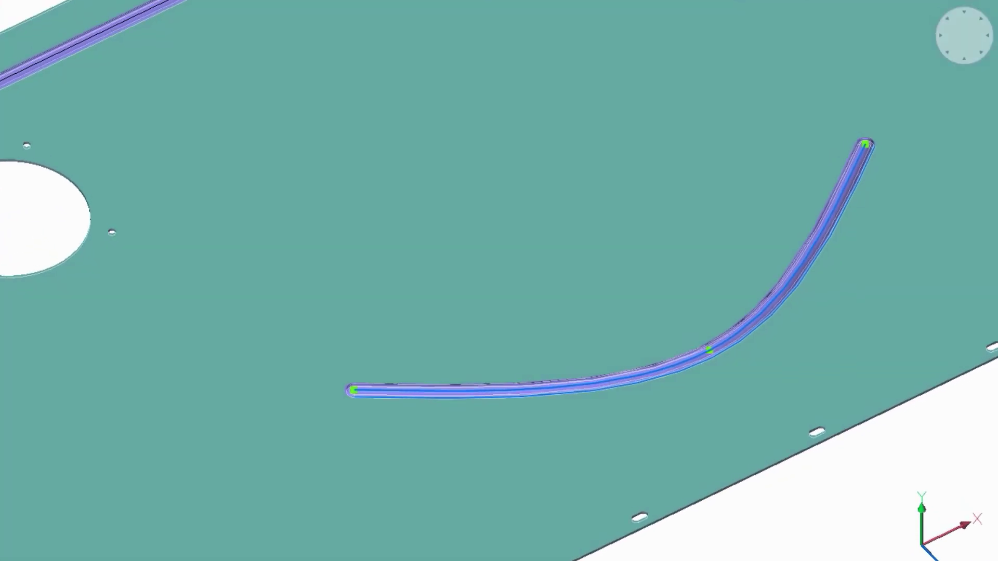